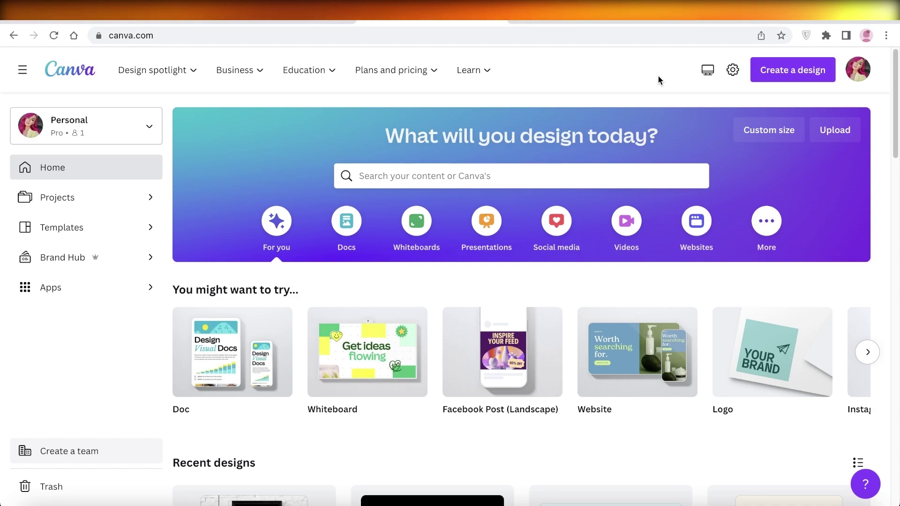
Step: Create a new blank Video design from the Videos category on the home page
{"action": "scroll", "coordinate": [656, 75], "scroll_direction": "down", "scroll_amount": 4}
{"action": "scroll", "coordinate": [662, 107], "scroll_direction": "up", "scroll_amount": 4}
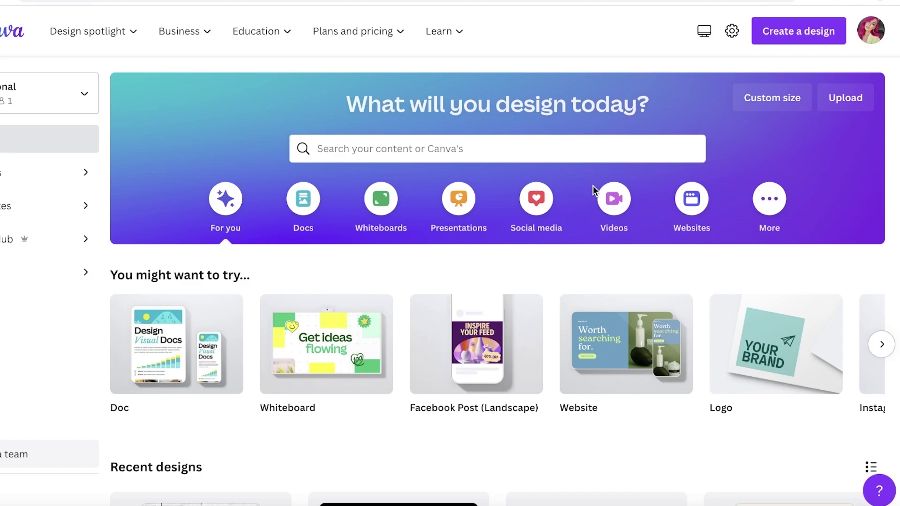
{"action": "left_click", "coordinate": [610, 198]}
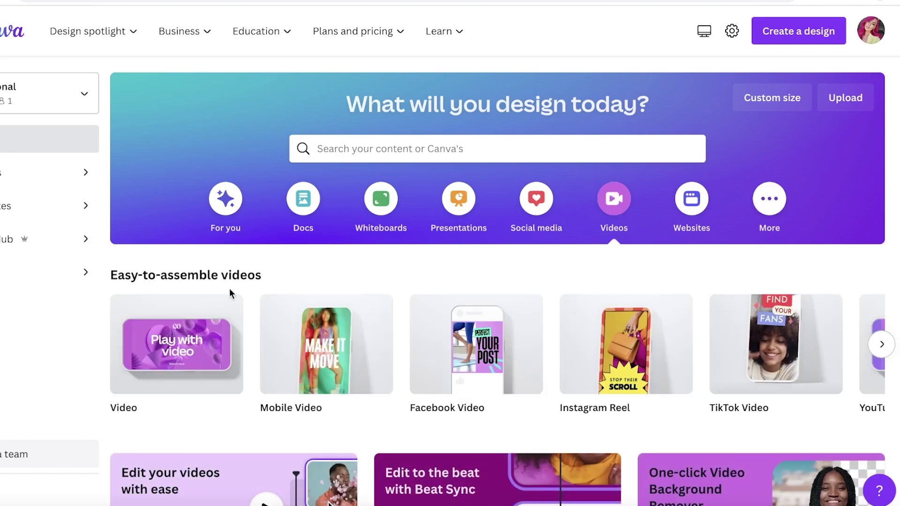
{"action": "left_click", "coordinate": [177, 334]}
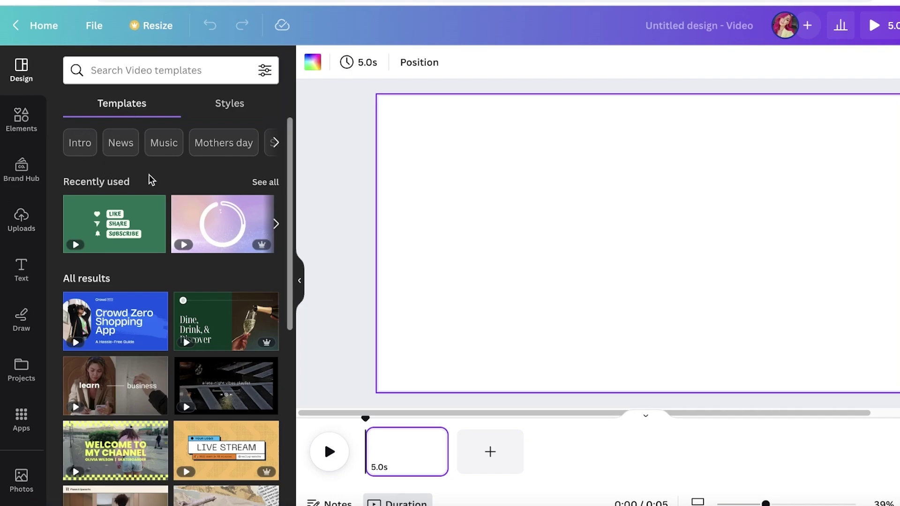
Step: Apply the Purple Abstract Summer Party Music Video template and browse similar templates before returning to the template list
{"action": "scroll", "coordinate": [149, 182], "scroll_direction": "down", "scroll_amount": 8}
{"action": "scroll", "coordinate": [155, 186], "scroll_direction": "down", "scroll_amount": 3}
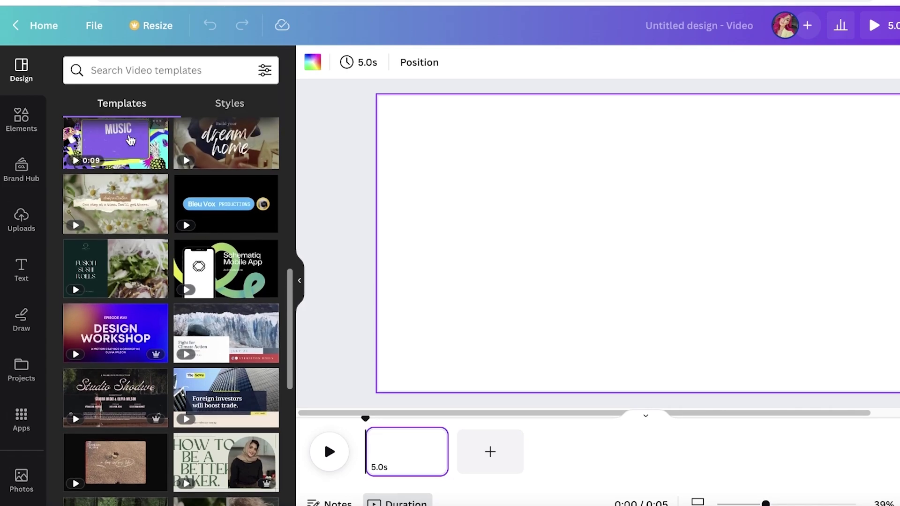
{"action": "left_click", "coordinate": [131, 143]}
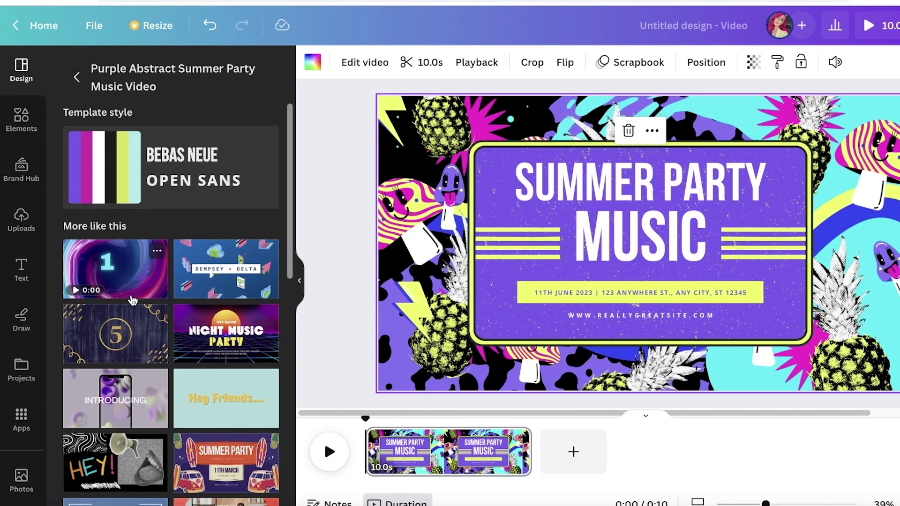
{"action": "scroll", "coordinate": [108, 246], "scroll_direction": "down", "scroll_amount": 10}
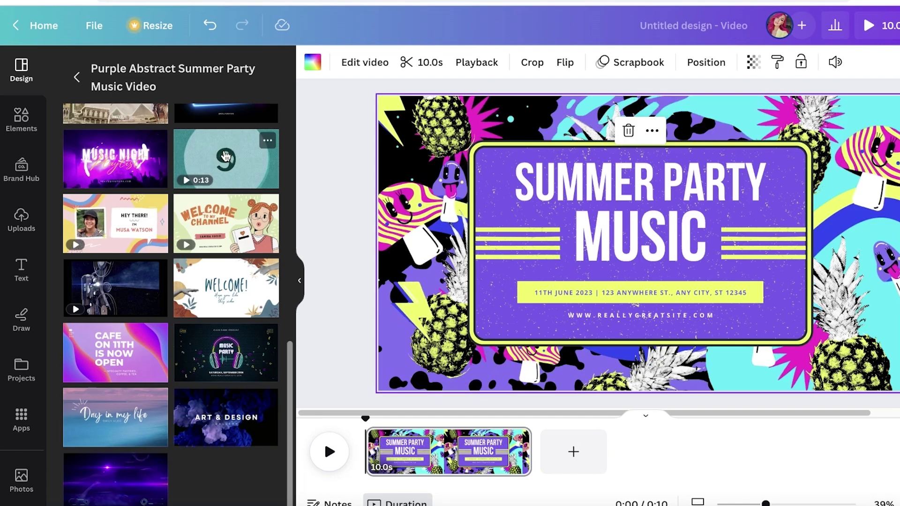
{"action": "scroll", "coordinate": [140, 122], "scroll_direction": "up", "scroll_amount": 6}
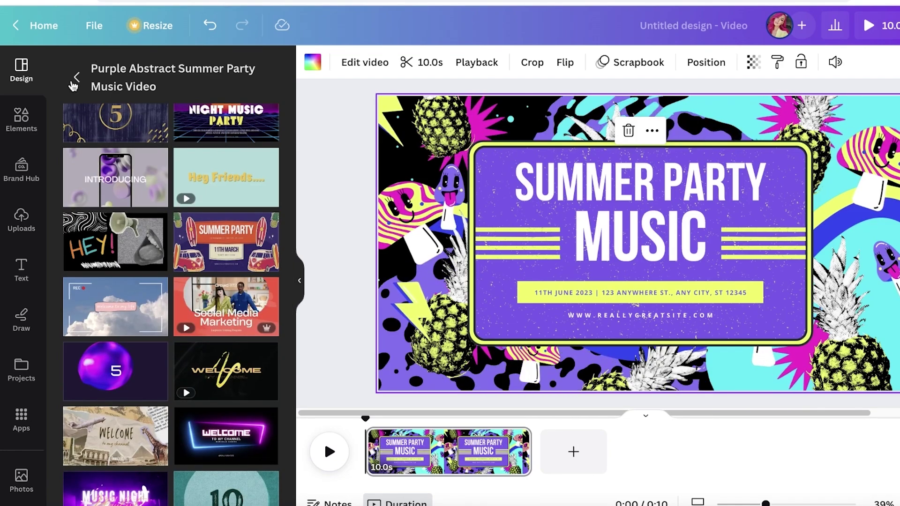
{"action": "left_click", "coordinate": [75, 80]}
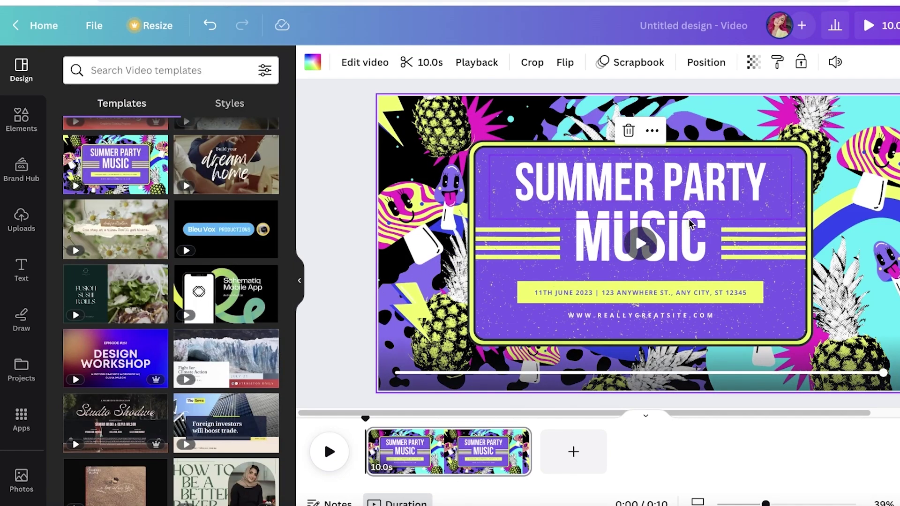
Step: Add a blank page after the Summer Party Music page and delete the template page
{"action": "left_click", "coordinate": [564, 454]}
{"action": "left_click", "coordinate": [484, 461]}
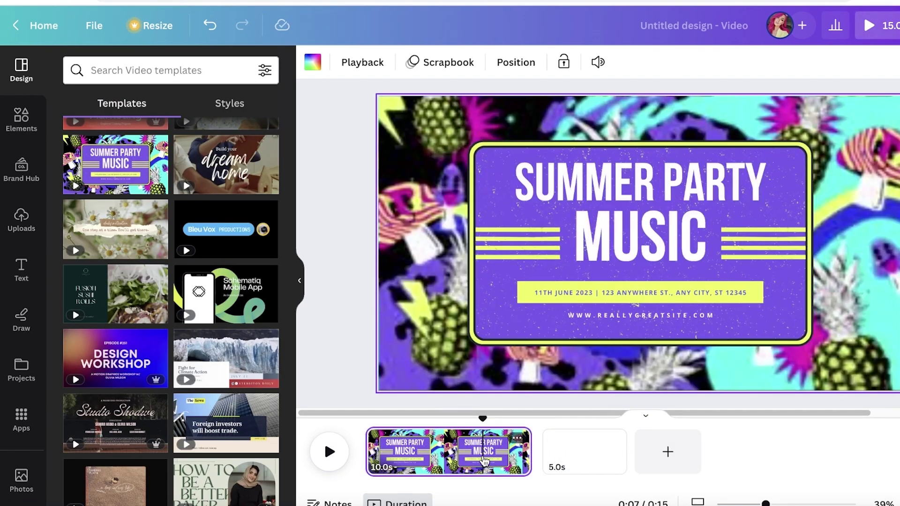
{"action": "key", "text": "BackSpace"}
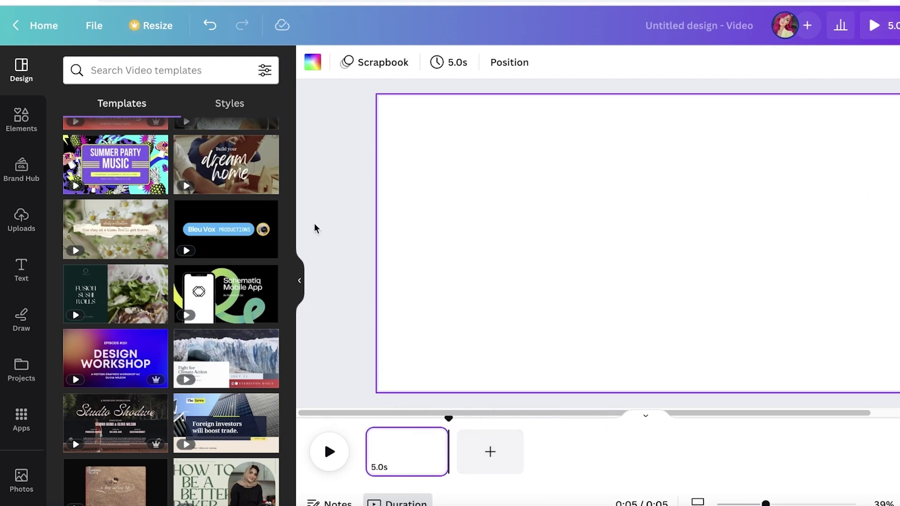
Step: Search the elements for "park" and show all matching graphics
{"action": "left_click", "coordinate": [31, 140]}
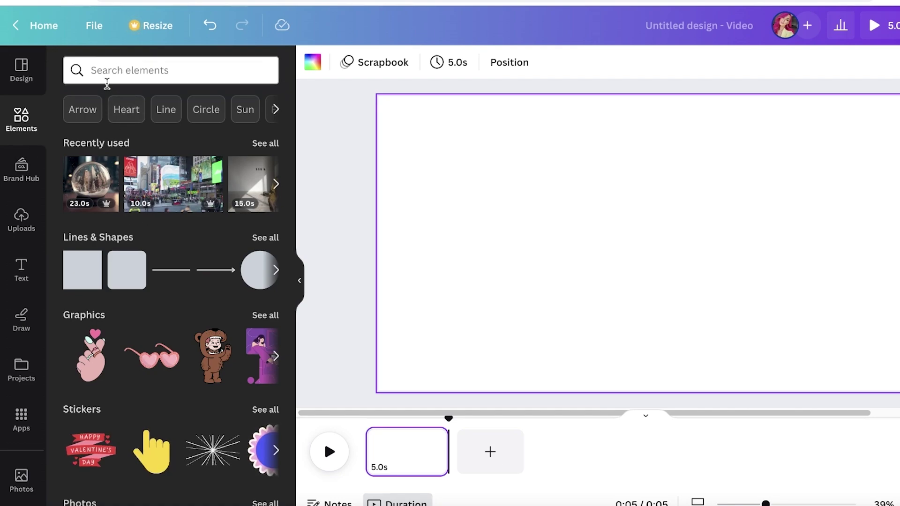
{"action": "left_click", "coordinate": [112, 72]}
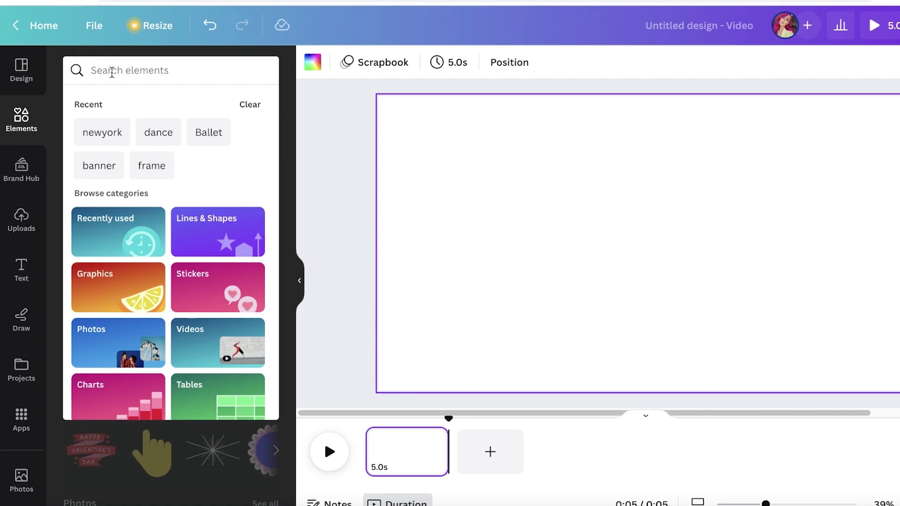
{"action": "type", "text": "park"}
{"action": "key", "text": "Return"}
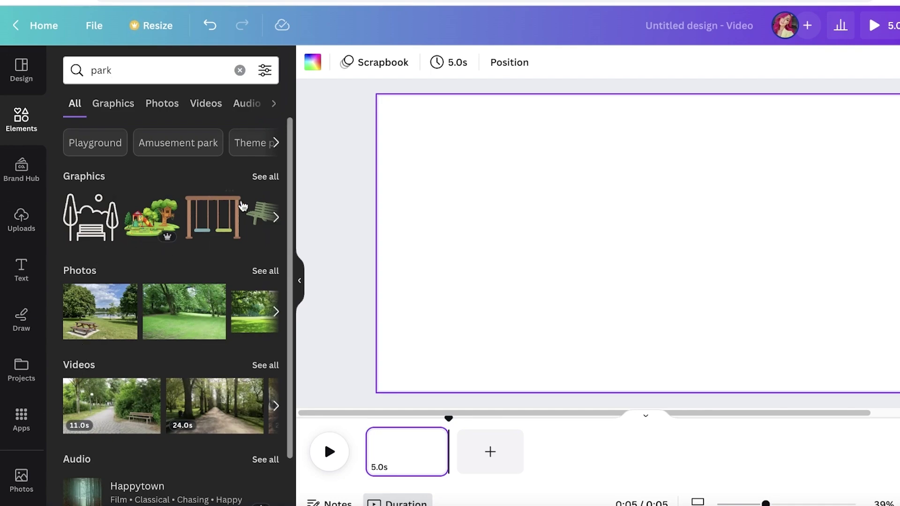
{"action": "left_click", "coordinate": [260, 178]}
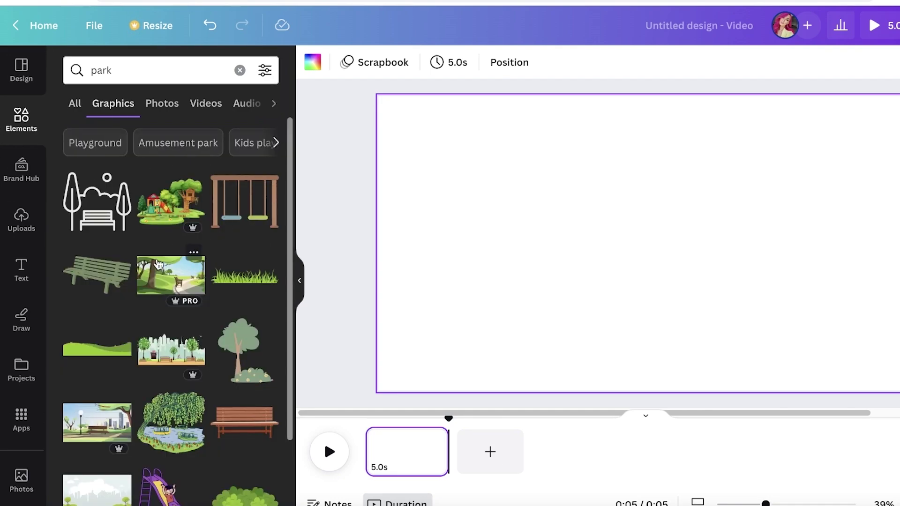
Step: Insert the park illustration with the large tree and curved path, and enlarge it to cover the whole page
{"action": "left_click", "coordinate": [158, 265]}
{"action": "left_click_drag", "start_coordinate": [627, 248], "coordinate": [518, 188]}
{"action": "left_click_drag", "start_coordinate": [593, 230], "coordinate": [848, 398]}
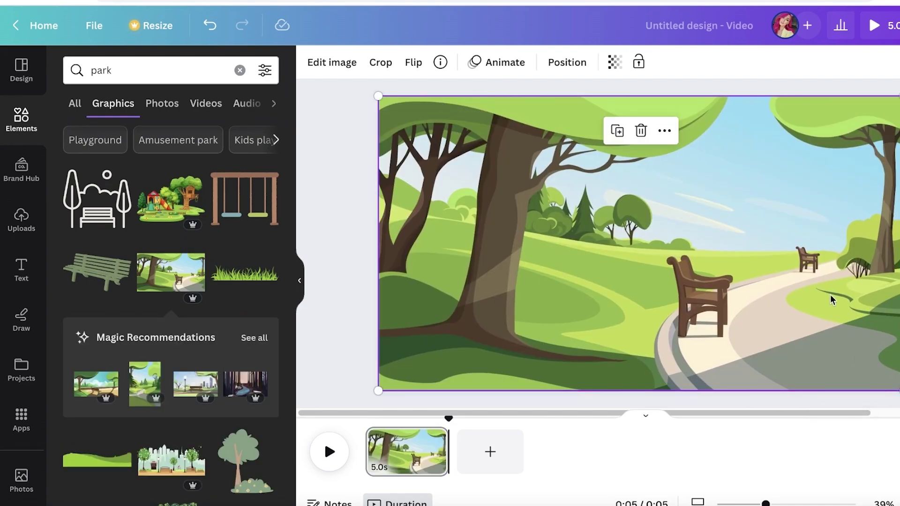
Step: Insert the city park graphic with skyline, café and benches, and delete the full-page park illustration behind it
{"action": "scroll", "coordinate": [150, 368], "scroll_direction": "down", "scroll_amount": 3}
{"action": "left_click", "coordinate": [170, 334]}
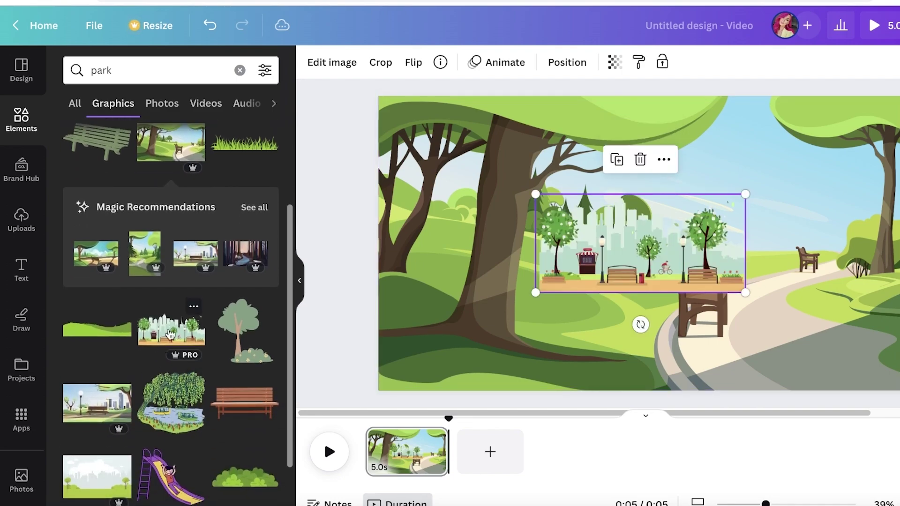
{"action": "left_click", "coordinate": [876, 247]}
{"action": "key", "text": "Delete"}
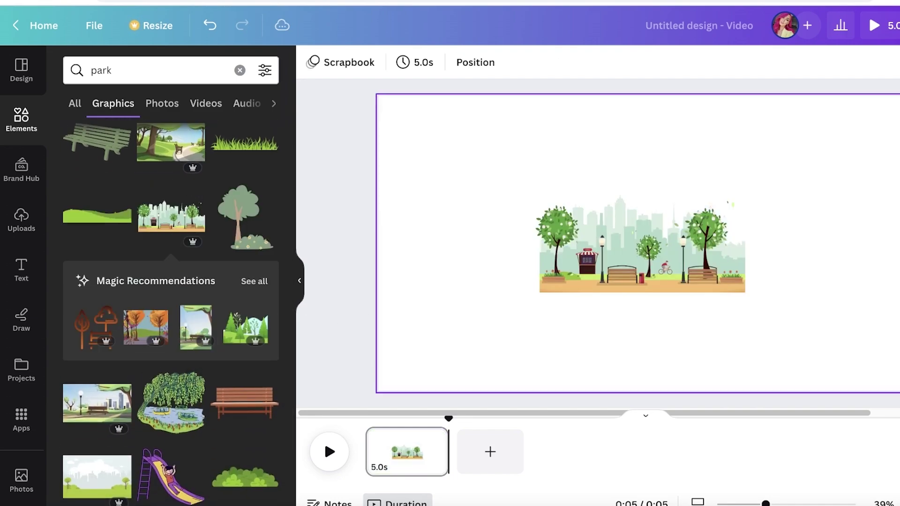
Step: Enlarge the city park graphic and align it with the page's lower-left corner
{"action": "left_click", "coordinate": [706, 236]}
{"action": "left_click_drag", "start_coordinate": [744, 197], "coordinate": [899, 101]}
{"action": "left_click_drag", "start_coordinate": [758, 190], "coordinate": [594, 289]}
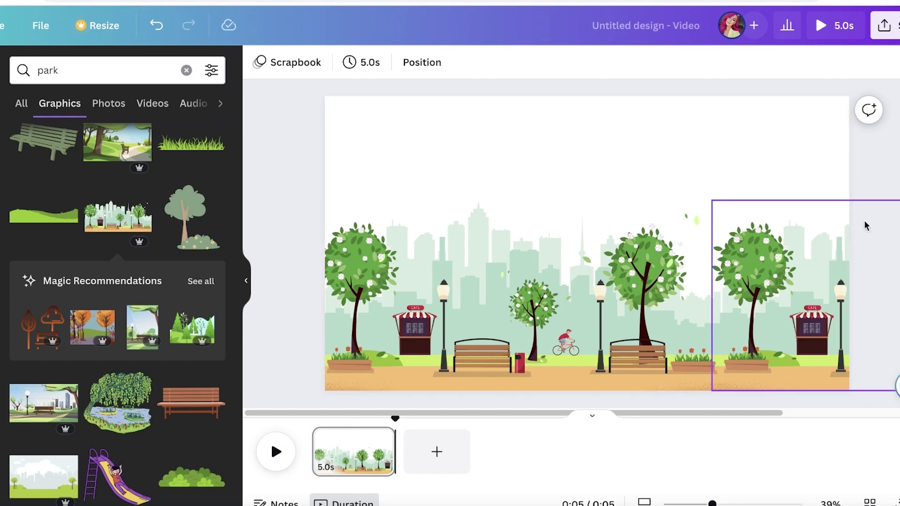
Step: Extend the scene to the page's right edge with a second copy of the city park graphic and lock both copies
{"action": "left_click_drag", "start_coordinate": [899, 167], "coordinate": [383, 338]}
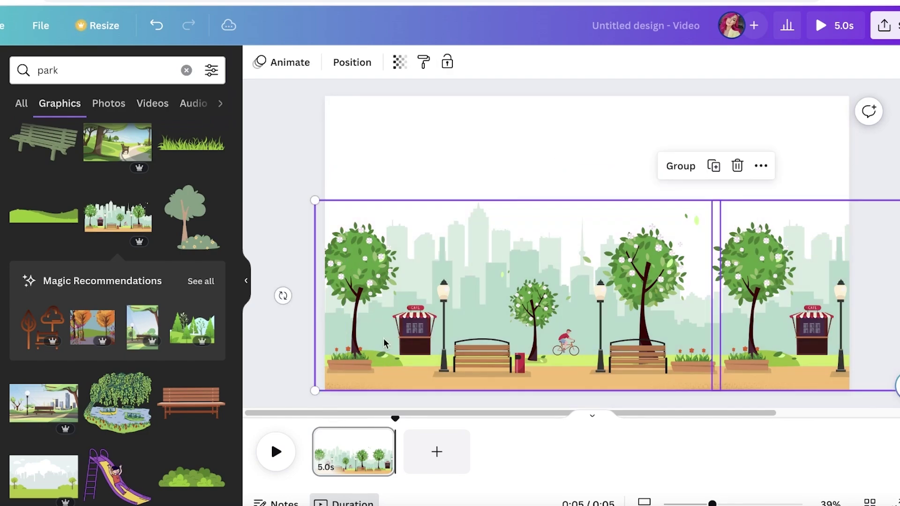
{"action": "left_click", "coordinate": [439, 64]}
{"action": "left_click", "coordinate": [246, 212]}
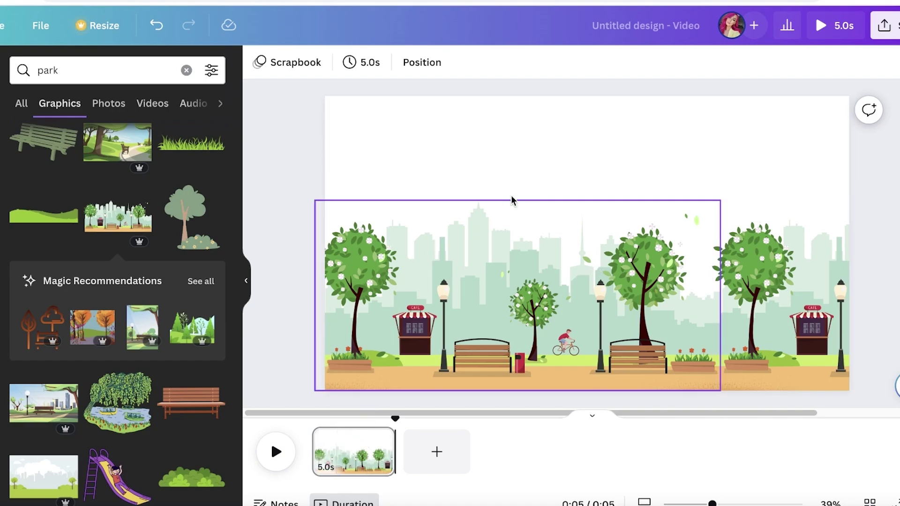
Step: Set the page background to a custom muted grey-blue, #9FBCC6, after trying the preset aqua and light blue colors
{"action": "left_click", "coordinate": [343, 124]}
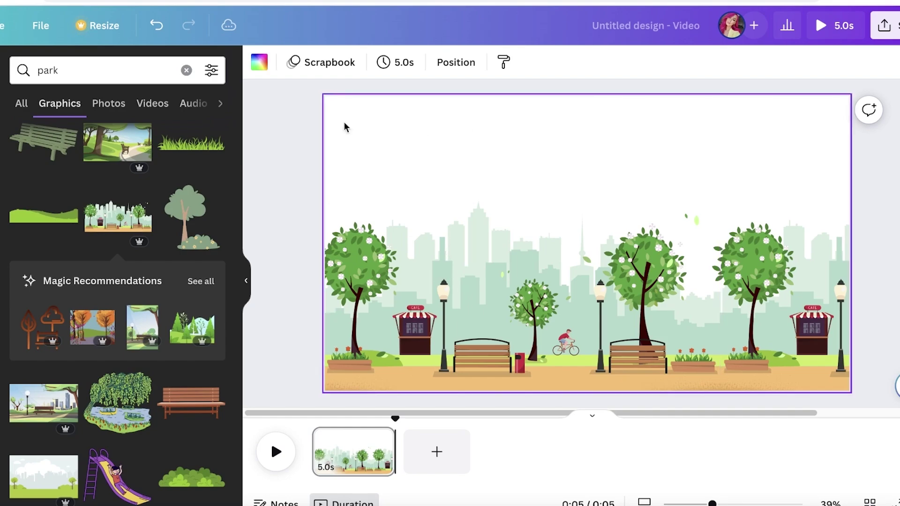
{"action": "left_click", "coordinate": [259, 62]}
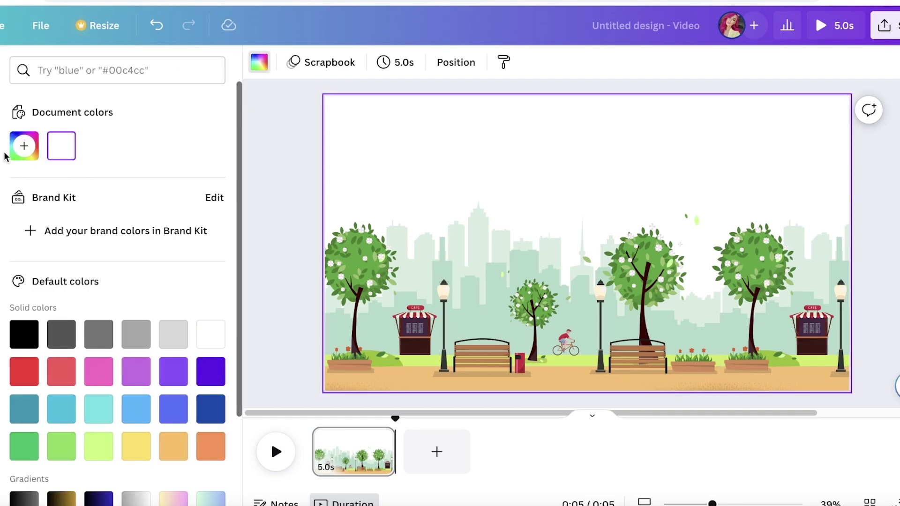
{"action": "left_click", "coordinate": [19, 151]}
{"action": "left_click", "coordinate": [93, 409]}
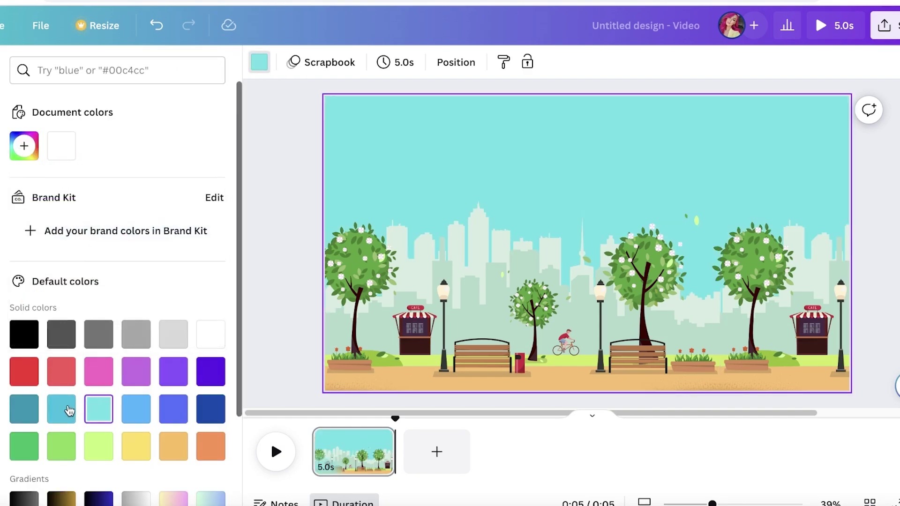
{"action": "left_click", "coordinate": [68, 406]}
{"action": "left_click", "coordinate": [23, 143]}
{"action": "mouse_move", "coordinate": [64, 233]}
{"action": "left_mouse_down"}
{"action": "mouse_move", "coordinate": [68, 245]}
{"action": "mouse_move", "coordinate": [55, 243]}
{"action": "left_mouse_up"}
{"action": "left_click_drag", "start_coordinate": [122, 298], "coordinate": [126, 298]}
{"action": "left_click", "coordinate": [58, 227]}
{"action": "left_click", "coordinate": [439, 265]}
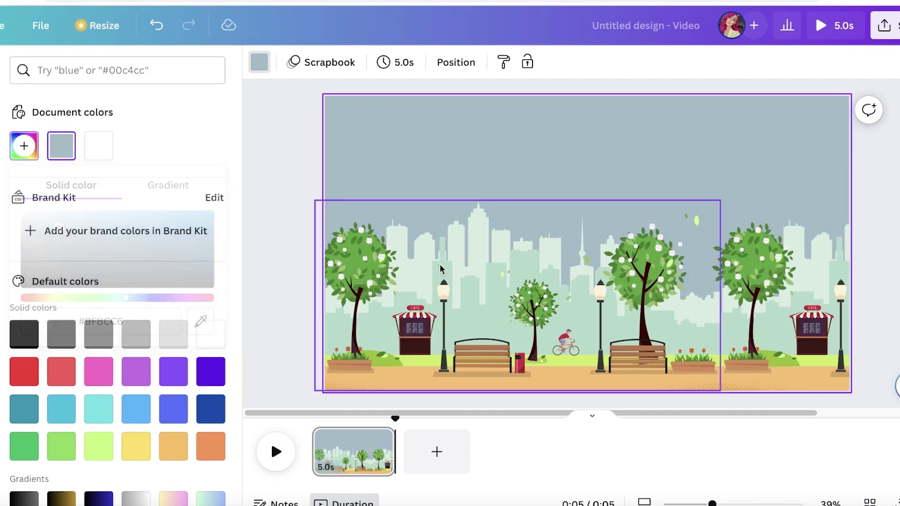
{"action": "left_click", "coordinate": [189, 217]}
{"action": "left_click", "coordinate": [285, 170]}
{"action": "left_click", "coordinate": [573, 231]}
{"action": "key", "text": "Delete"}
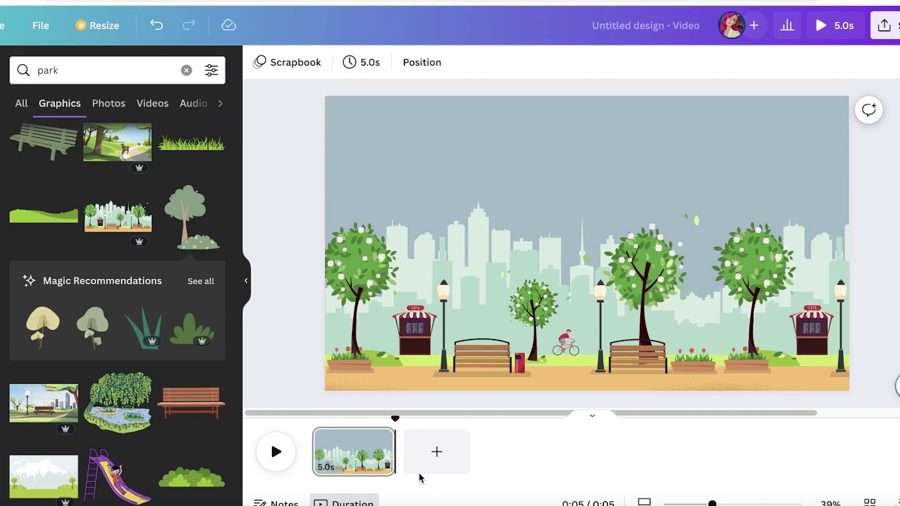
Step: Duplicate the park scene page and select the second page
{"action": "left_click", "coordinate": [381, 438]}
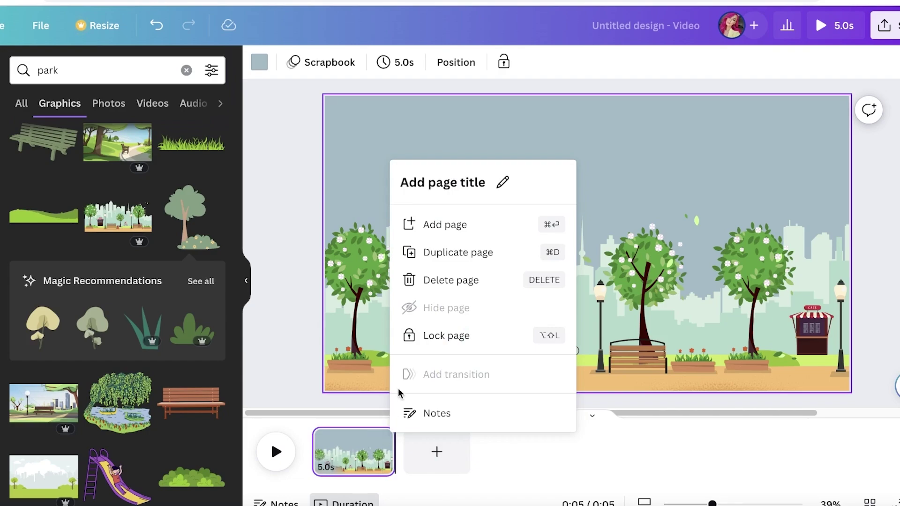
{"action": "left_click", "coordinate": [443, 253]}
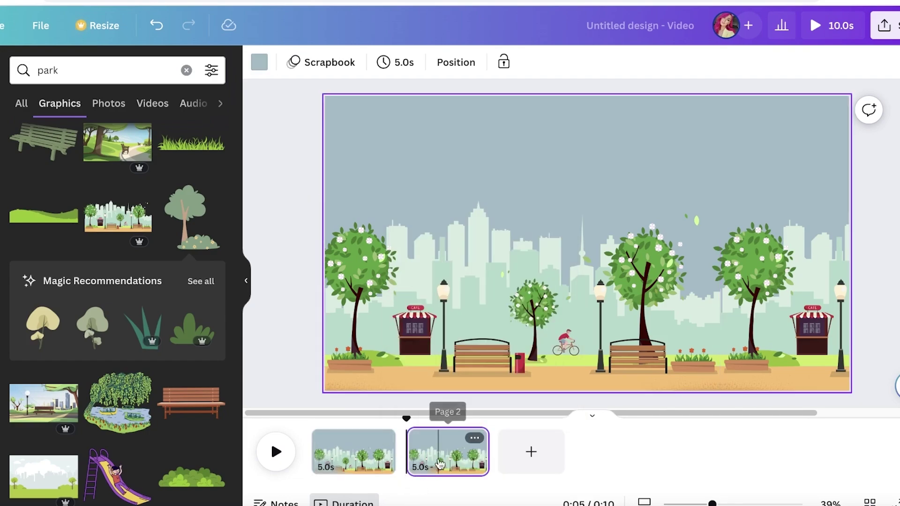
{"action": "left_click", "coordinate": [438, 460]}
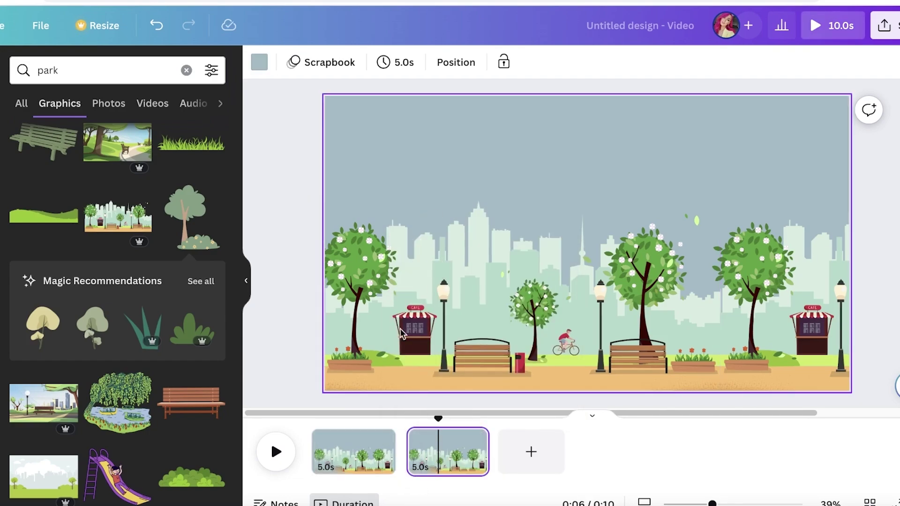
Step: Search the elements for "sun" and show all matching graphics
{"action": "left_click", "coordinate": [17, 130]}
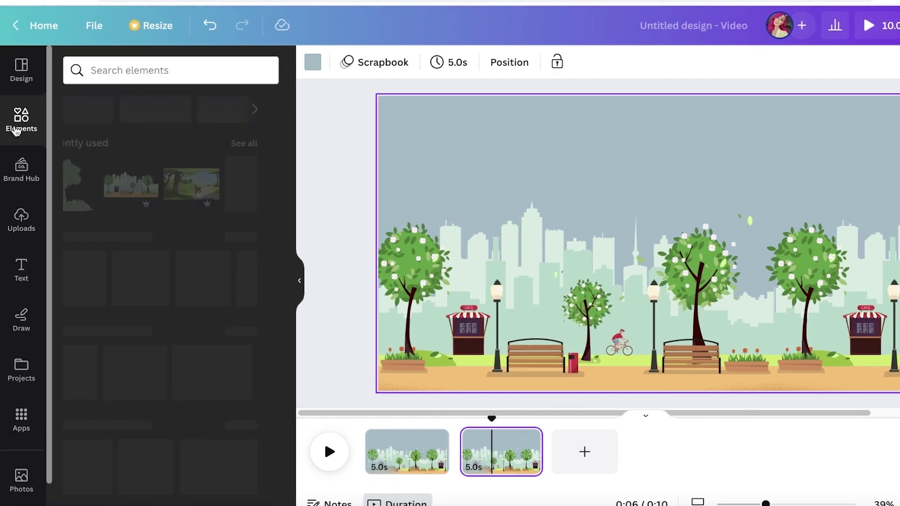
{"action": "left_click", "coordinate": [91, 76]}
{"action": "type", "text": "sun"}
{"action": "key", "text": "Return"}
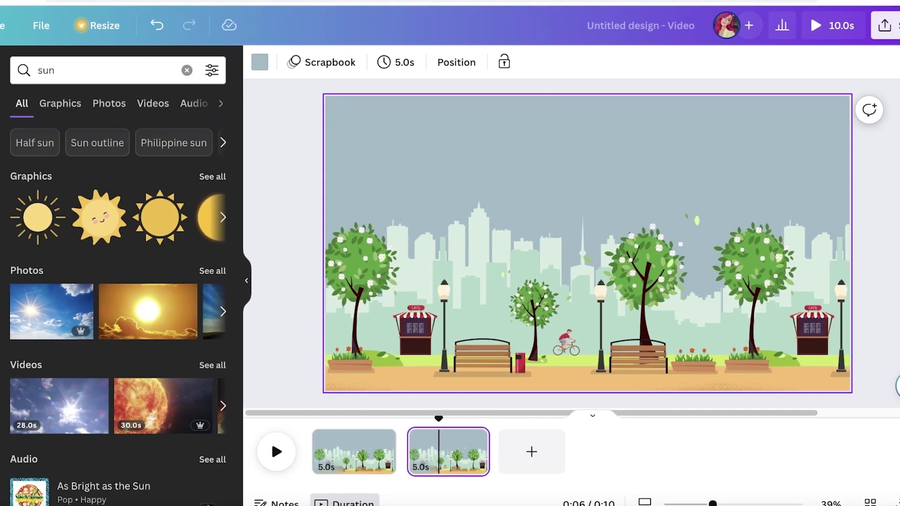
{"action": "left_click", "coordinate": [257, 176]}
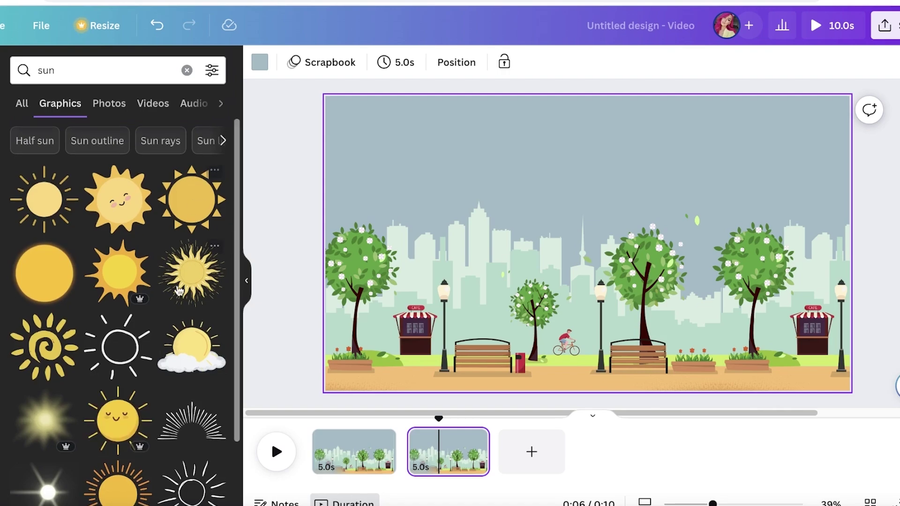
Step: Insert the blurred glowing sun graphic on the second page, shrink it and place it over the skyline on the left
{"action": "scroll", "coordinate": [61, 334], "scroll_direction": "down", "scroll_amount": 2}
{"action": "left_click", "coordinate": [29, 345]}
{"action": "left_click_drag", "start_coordinate": [600, 262], "coordinate": [443, 222]}
{"action": "left_click_drag", "start_coordinate": [556, 88], "coordinate": [393, 239]}
{"action": "left_click_drag", "start_coordinate": [353, 289], "coordinate": [453, 227]}
Step: Try to send the glowing sun to the back of the layer order
{"action": "right_click", "coordinate": [446, 228]}
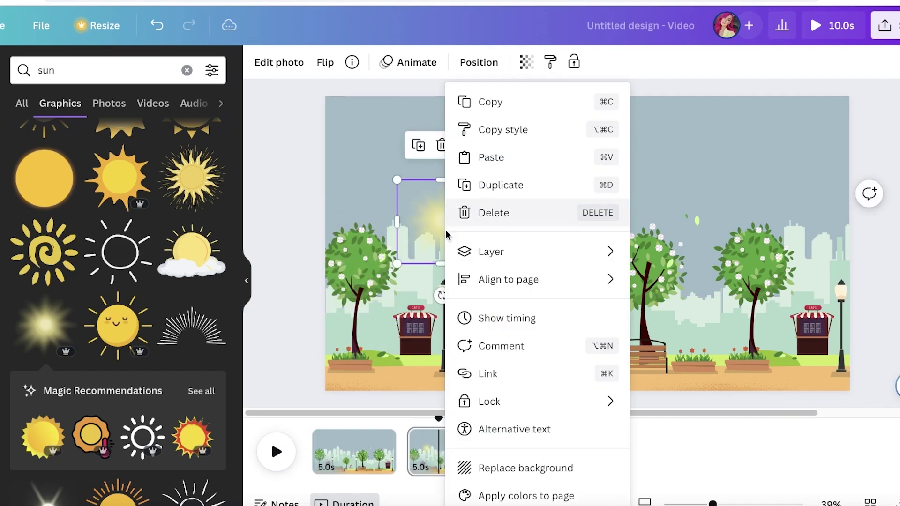
{"action": "mouse_move", "coordinate": [468, 249]}
{"action": "left_click", "coordinate": [693, 340]}
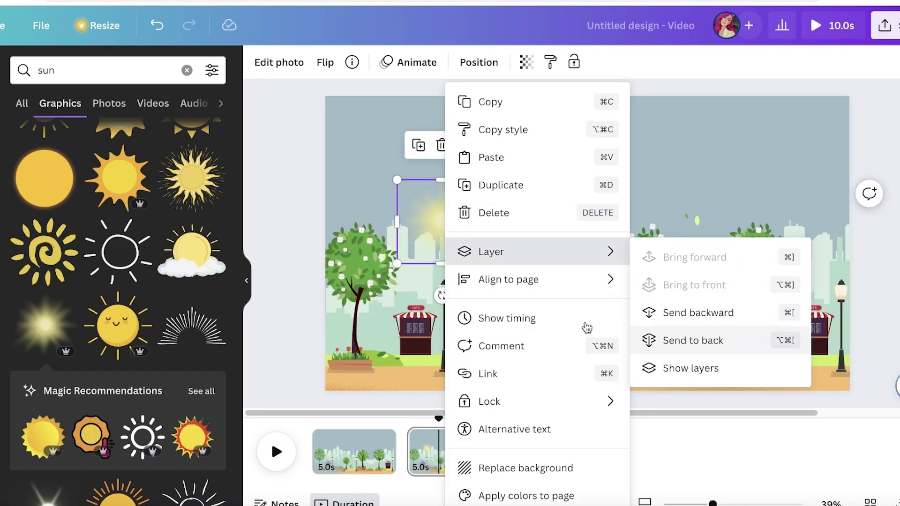
{"action": "left_click", "coordinate": [458, 213]}
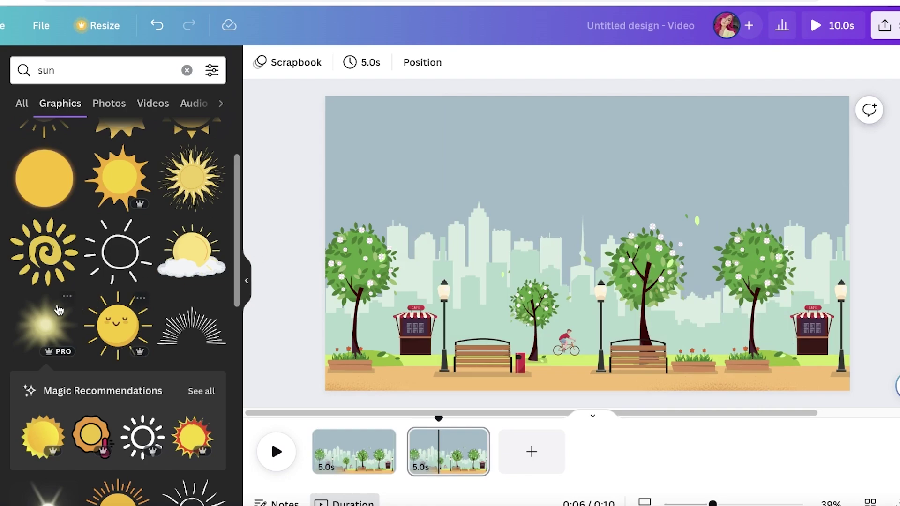
Step: Insert the glowing sun graphic again, shrink it and place it over the skyline beside the leftmost tree
{"action": "left_click", "coordinate": [44, 324]}
{"action": "left_click_drag", "start_coordinate": [564, 227], "coordinate": [461, 211]}
{"action": "left_click_drag", "start_coordinate": [556, 101], "coordinate": [412, 235]}
{"action": "left_click_drag", "start_coordinate": [357, 288], "coordinate": [438, 222]}
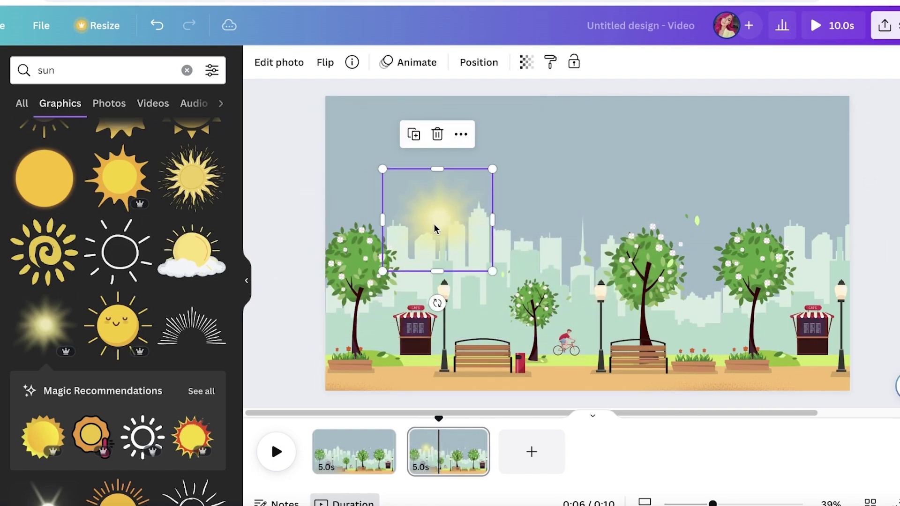
Step: Preview the two-page video starting from the first page, and leave the preview
{"action": "left_click", "coordinate": [465, 468]}
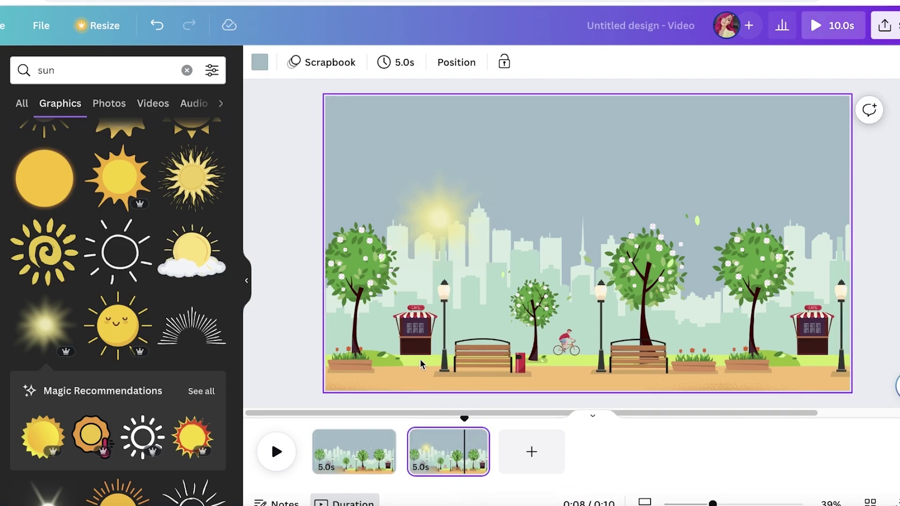
{"action": "left_click", "coordinate": [435, 233]}
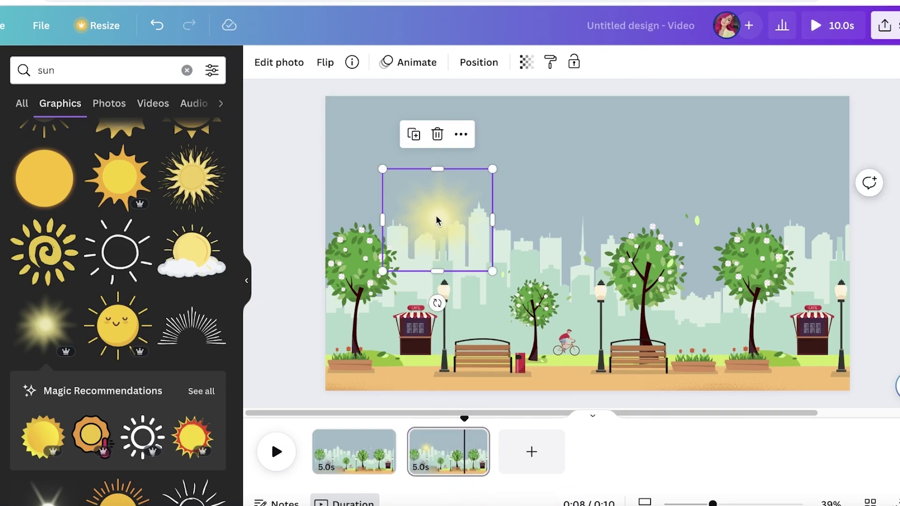
{"action": "left_click", "coordinate": [345, 453]}
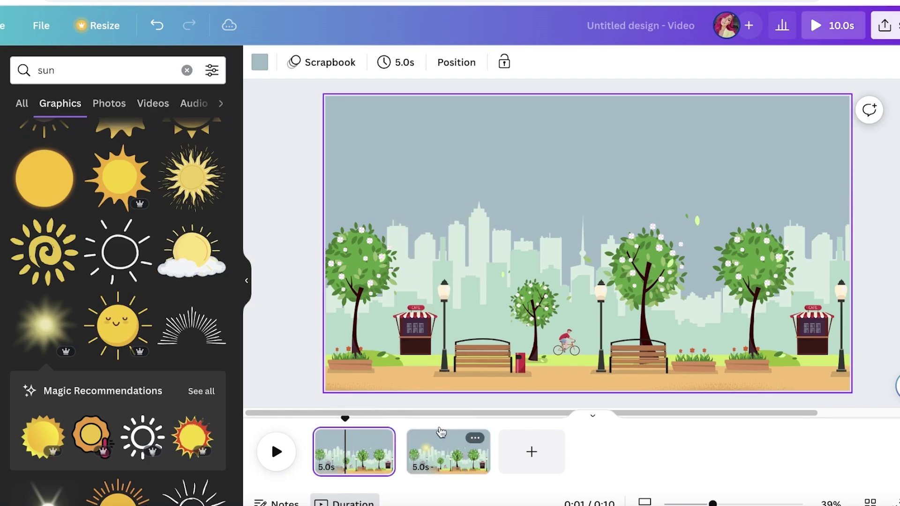
{"action": "left_click", "coordinate": [816, 26]}
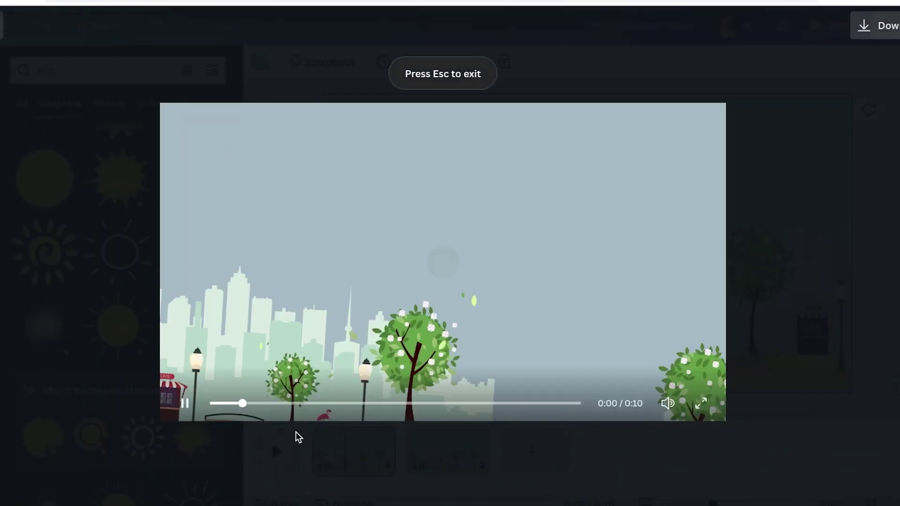
{"action": "key", "text": "Escape"}
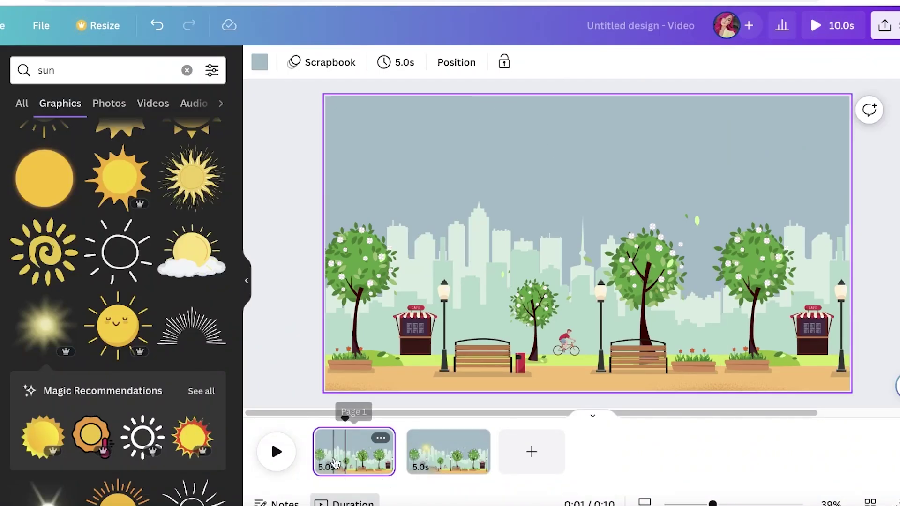
Step: Remove all page animations from the first page and from the second page
{"action": "left_click", "coordinate": [404, 440]}
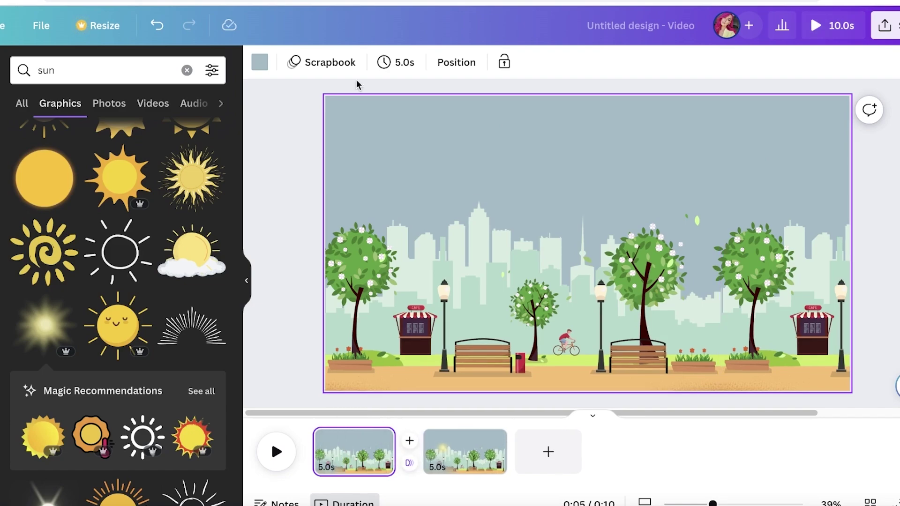
{"action": "left_click", "coordinate": [297, 63]}
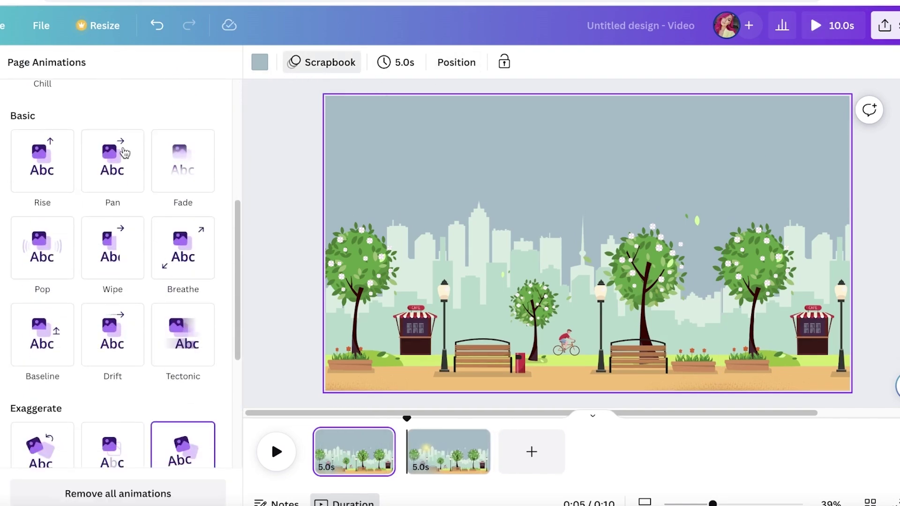
{"action": "scroll", "coordinate": [111, 298], "scroll_direction": "up", "scroll_amount": 5}
{"action": "left_click", "coordinate": [61, 150]}
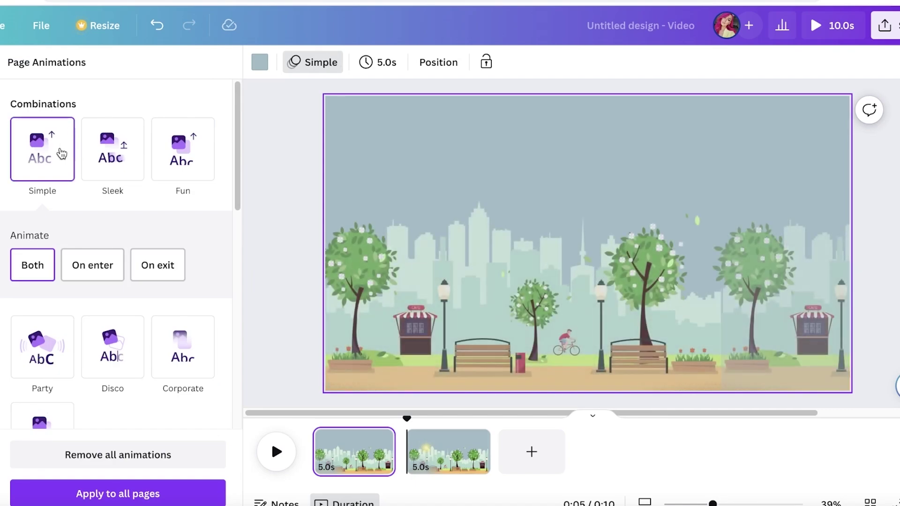
{"action": "left_click", "coordinate": [73, 448]}
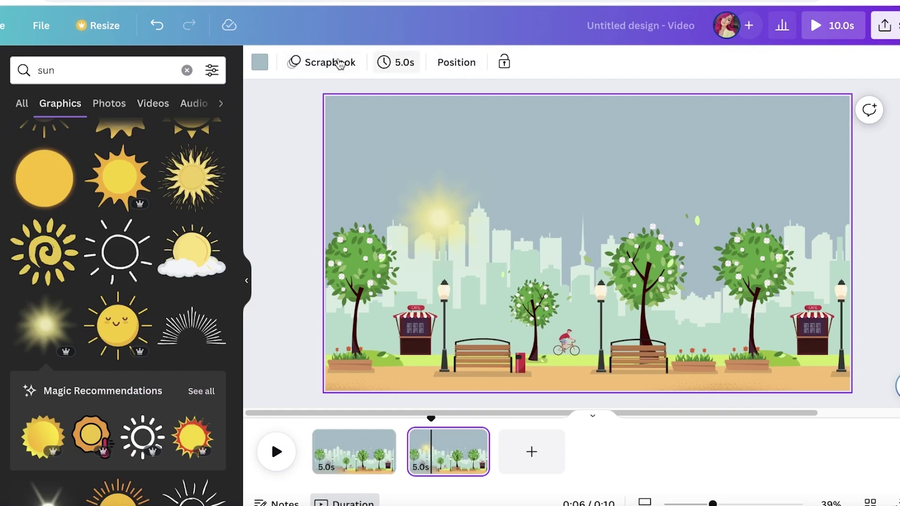
{"action": "left_click", "coordinate": [335, 63]}
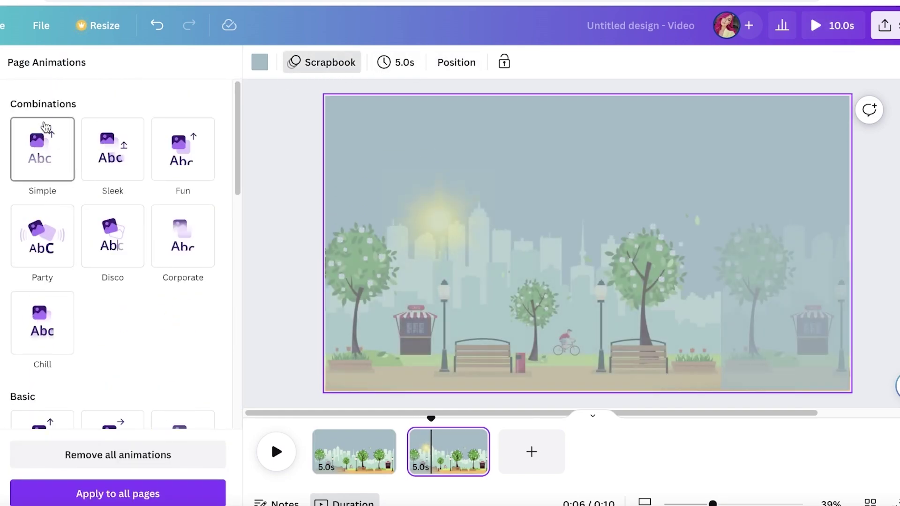
{"action": "left_click", "coordinate": [66, 461]}
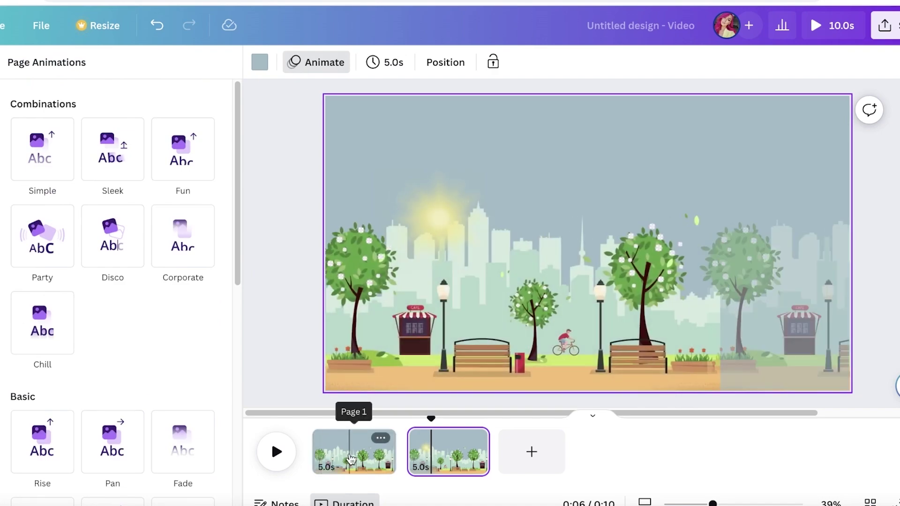
Step: Add a Match & Move transition between the first and second pages
{"action": "left_click", "coordinate": [352, 456]}
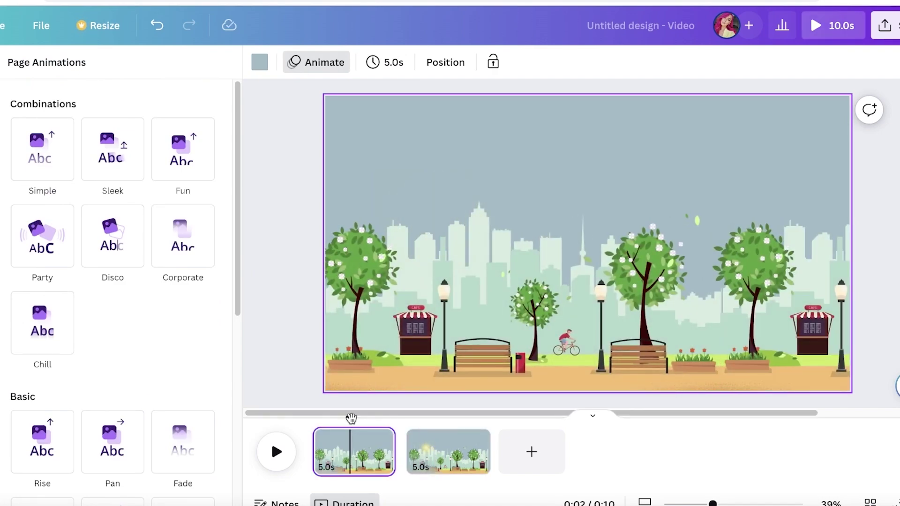
{"action": "left_click_drag", "start_coordinate": [433, 416], "coordinate": [382, 416]}
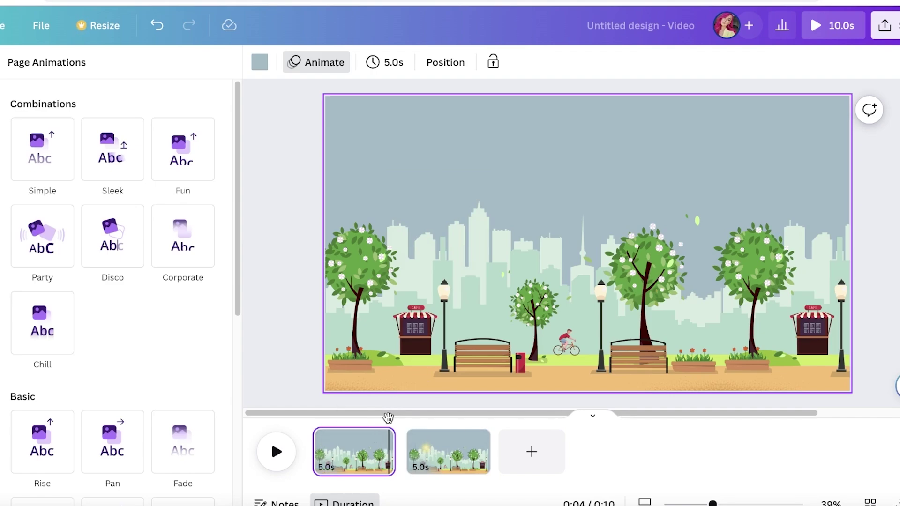
{"action": "mouse_move", "coordinate": [409, 464]}
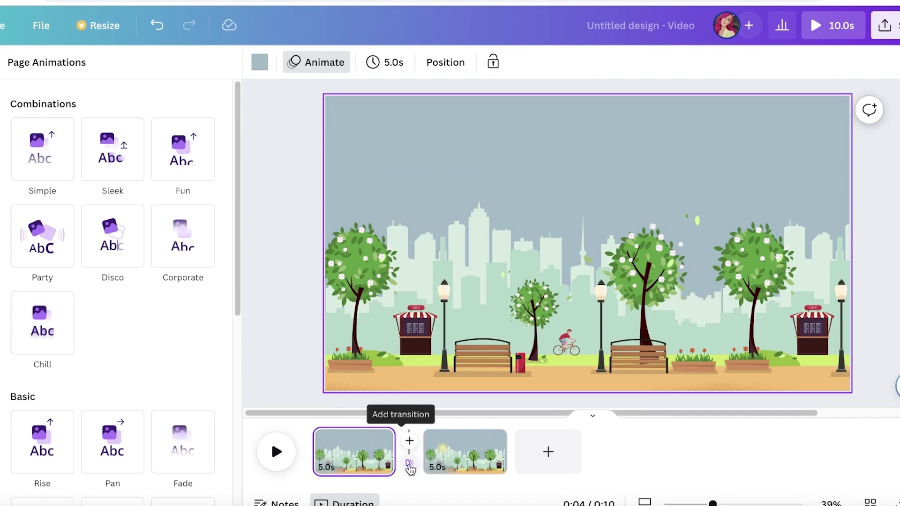
{"action": "left_click", "coordinate": [408, 465]}
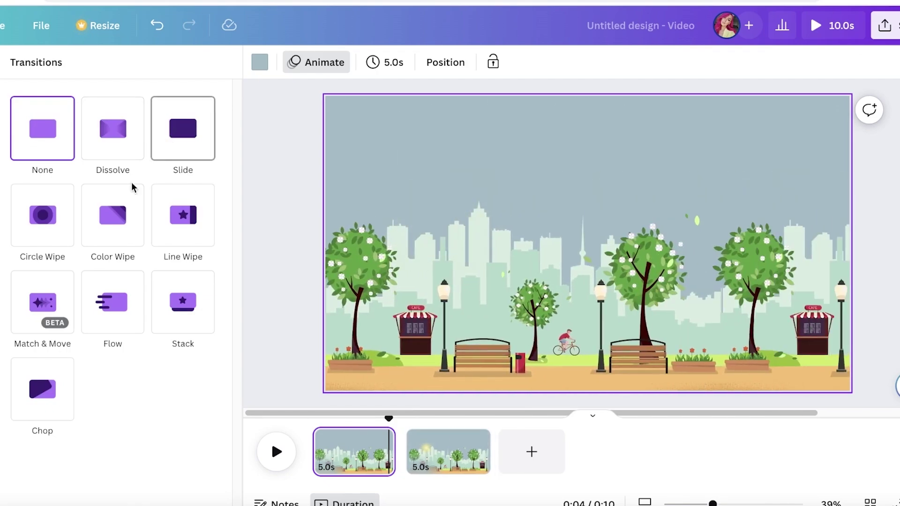
{"action": "left_click", "coordinate": [48, 313]}
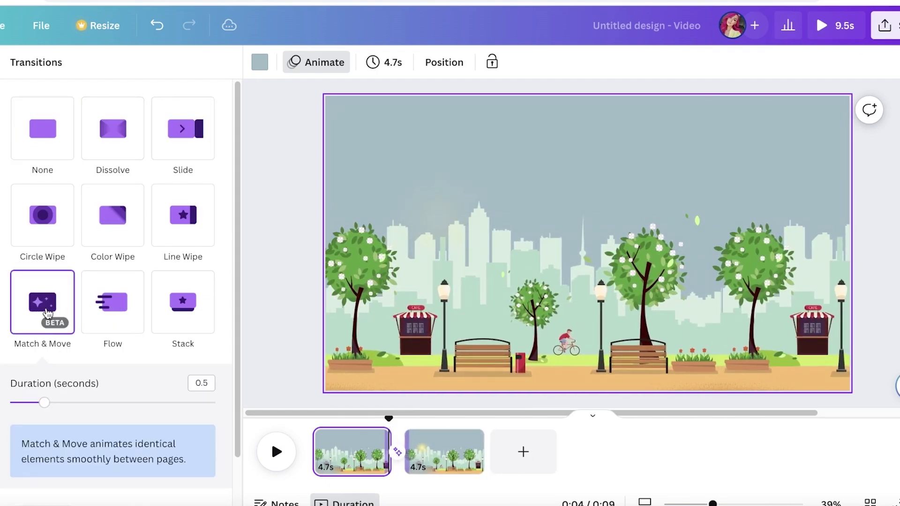
{"action": "left_click", "coordinate": [293, 342]}
Step: Duplicate the second page, which has the glowing sun, as a third page
{"action": "left_click", "coordinate": [441, 453]}
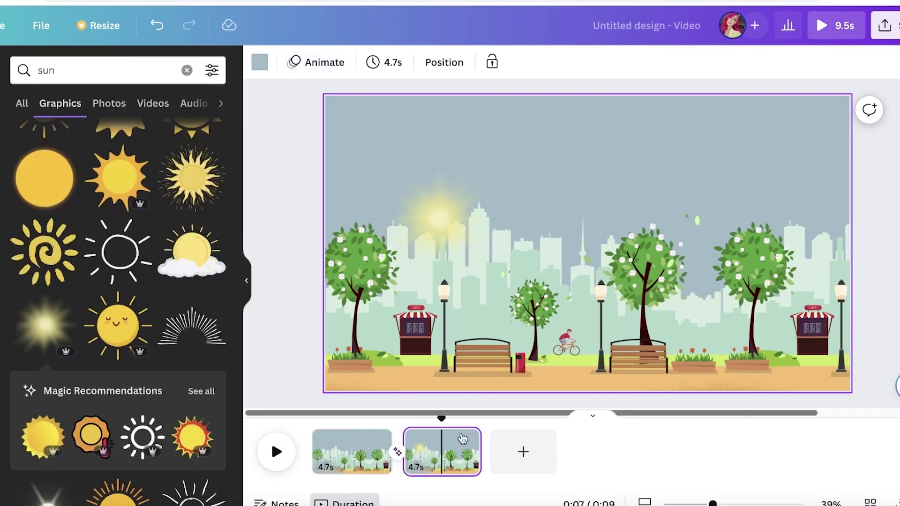
{"action": "left_click", "coordinate": [466, 438]}
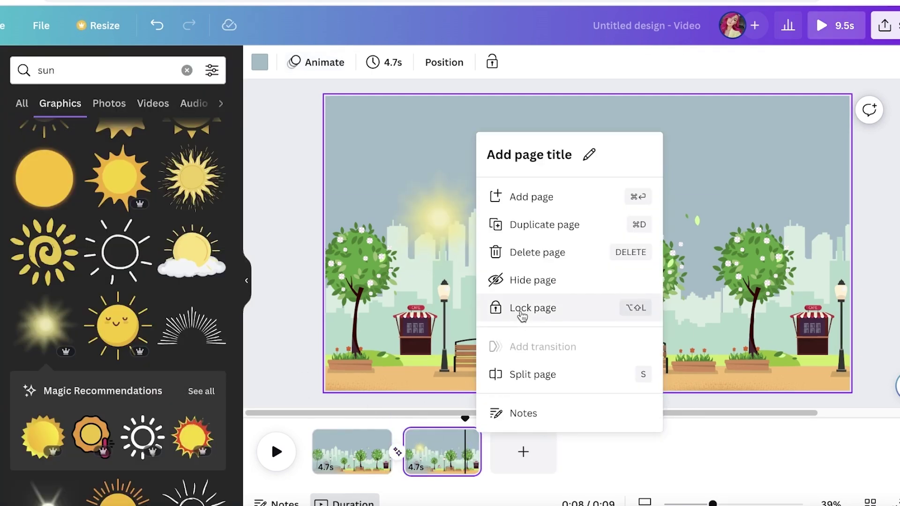
{"action": "left_click", "coordinate": [539, 225]}
Step: Replace the third page's glowing sun with the orange spiky sun with a yellow centre, shrunk and placed above the skyline beside the leftmost tree
{"action": "scroll", "coordinate": [121, 402], "scroll_direction": "down", "scroll_amount": 3}
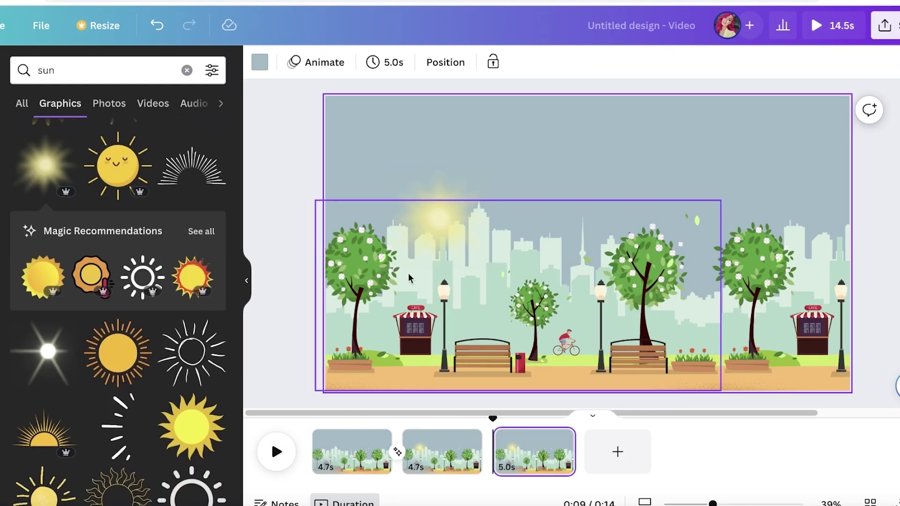
{"action": "scroll", "coordinate": [149, 411], "scroll_direction": "down", "scroll_amount": 4}
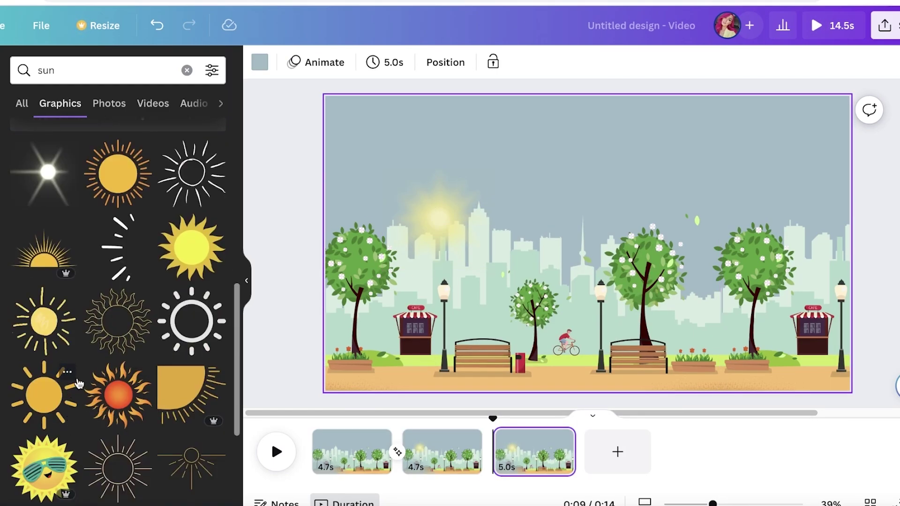
{"action": "scroll", "coordinate": [79, 384], "scroll_direction": "up", "scroll_amount": 8}
{"action": "scroll", "coordinate": [121, 369], "scroll_direction": "down", "scroll_amount": 10}
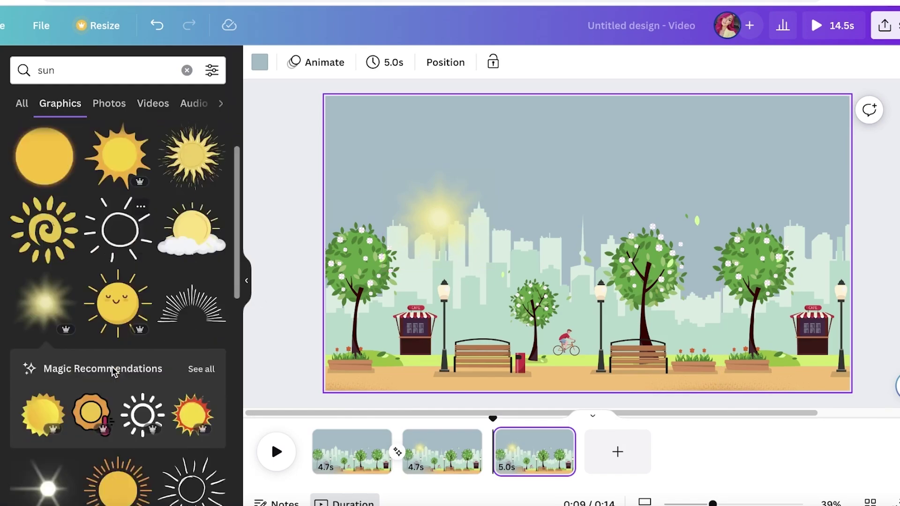
{"action": "scroll", "coordinate": [125, 298], "scroll_direction": "down", "scroll_amount": 4}
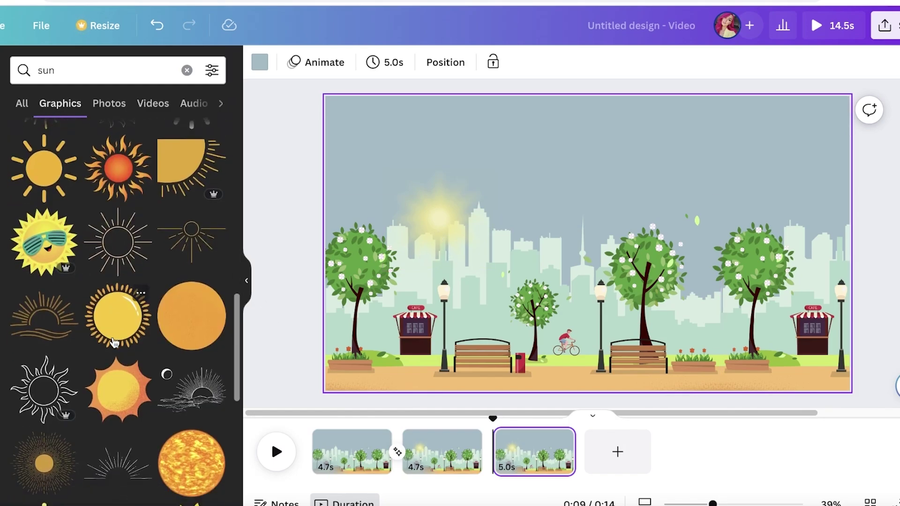
{"action": "left_click", "coordinate": [126, 242]}
{"action": "left_click", "coordinate": [419, 217]}
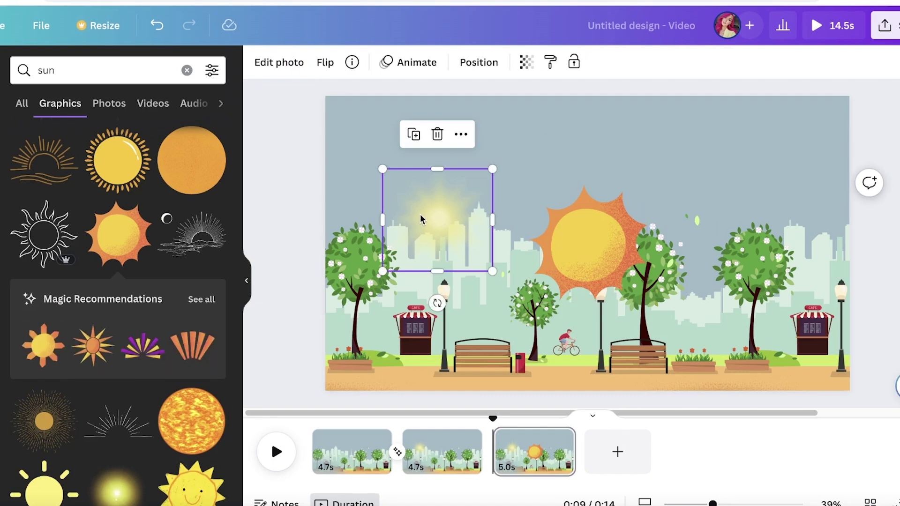
{"action": "left_click", "coordinate": [471, 215]}
{"action": "left_click_drag", "start_coordinate": [586, 230], "coordinate": [353, 224]}
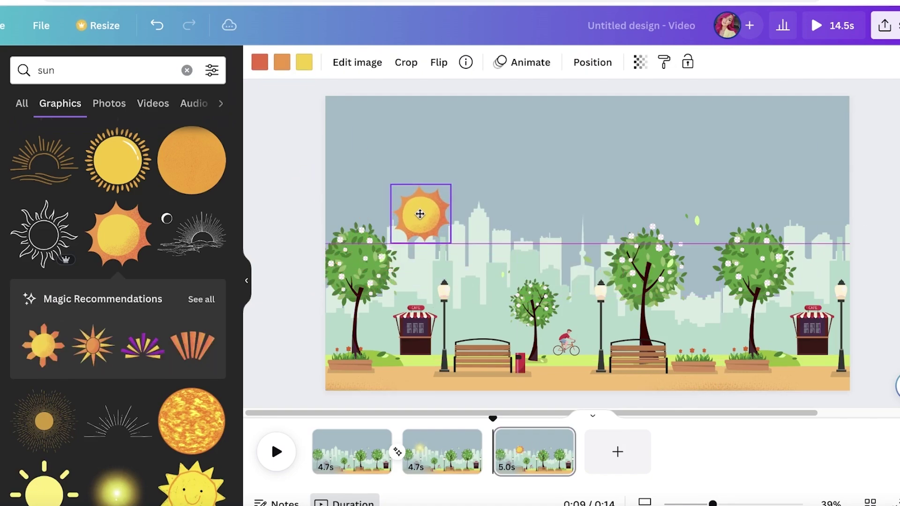
{"action": "left_click_drag", "start_coordinate": [420, 213], "coordinate": [429, 214]}
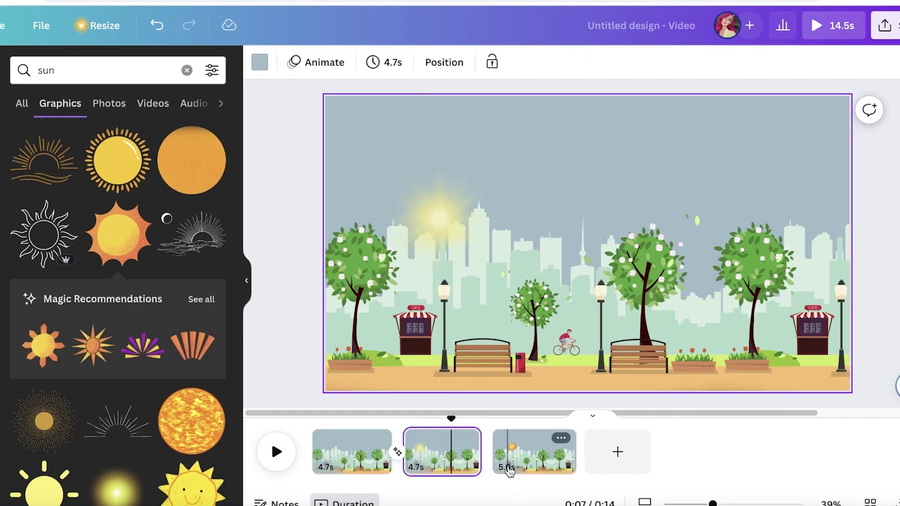
Step: Replace the glowing sun on the second page with a copy of the small orange sun
{"action": "left_click", "coordinate": [508, 468]}
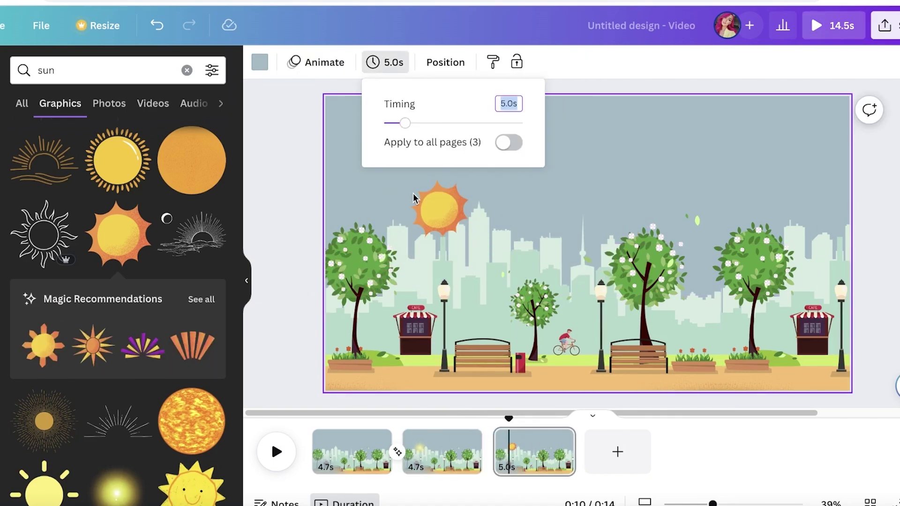
{"action": "left_click", "coordinate": [432, 212]}
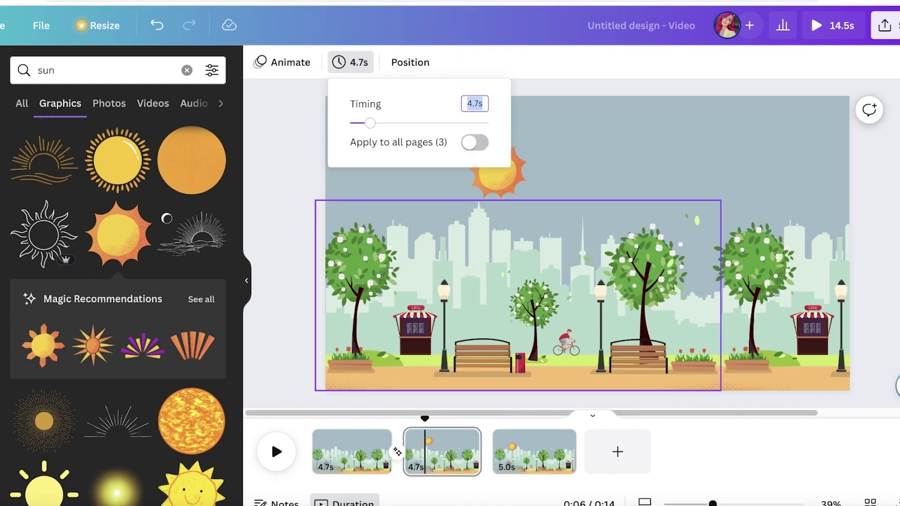
{"action": "left_click", "coordinate": [556, 169]}
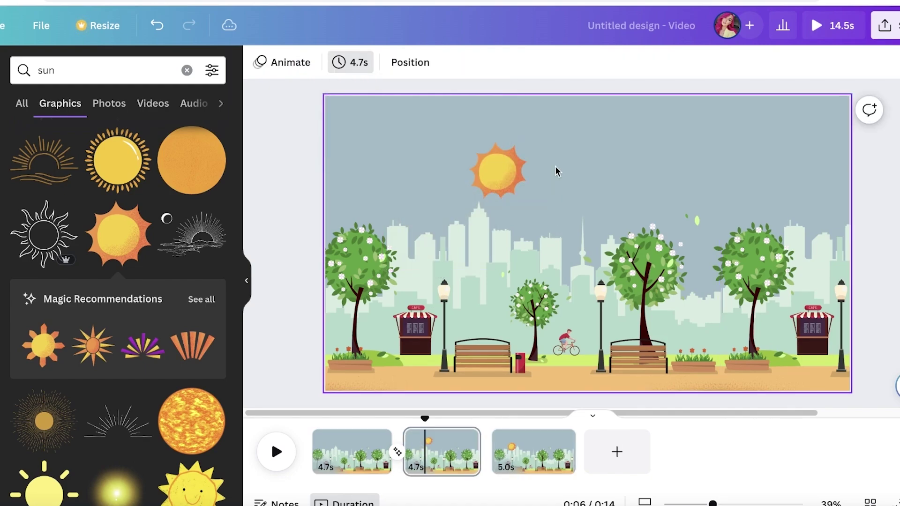
{"action": "mouse_move", "coordinate": [501, 172]}
{"action": "left_mouse_down"}
{"action": "mouse_move", "coordinate": [442, 203]}
{"action": "mouse_move", "coordinate": [503, 162]}
{"action": "left_mouse_up"}
Step: Move the orange sun on the third page up into the open sky above the tall skyscraper
{"action": "left_click", "coordinate": [511, 455]}
{"action": "left_click", "coordinate": [453, 200]}
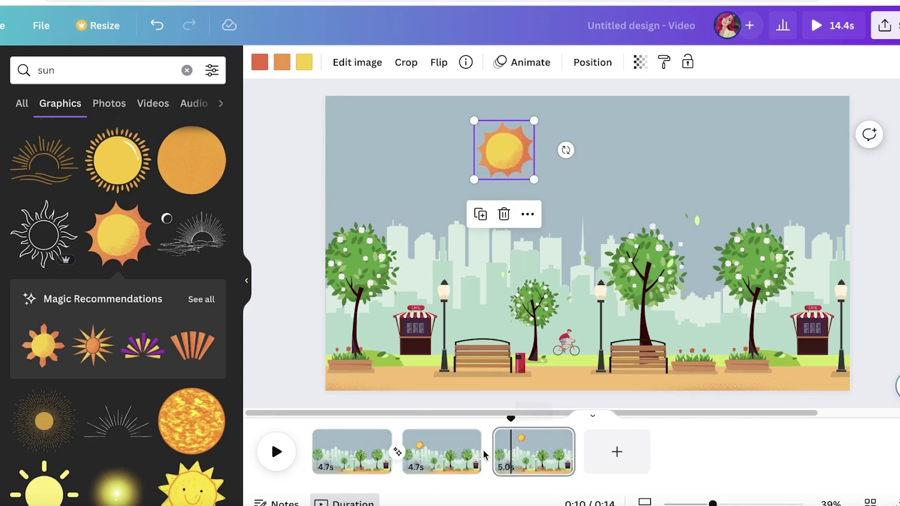
{"action": "left_click", "coordinate": [528, 450]}
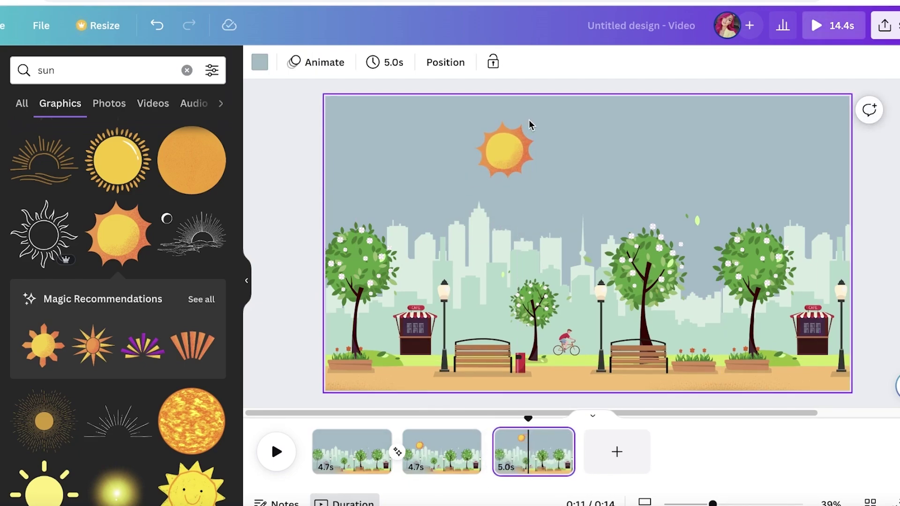
Step: Create a custom element animation for the third page's sun with a short curved motion path in the sky
{"action": "left_click", "coordinate": [516, 139]}
{"action": "left_click", "coordinate": [533, 59]}
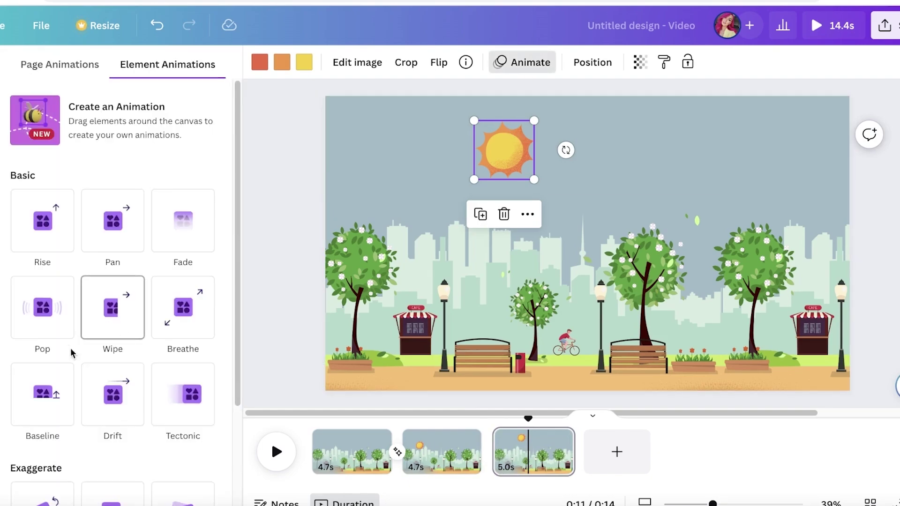
{"action": "scroll", "coordinate": [61, 365], "scroll_direction": "down", "scroll_amount": 3}
{"action": "scroll", "coordinate": [151, 375], "scroll_direction": "up", "scroll_amount": 3}
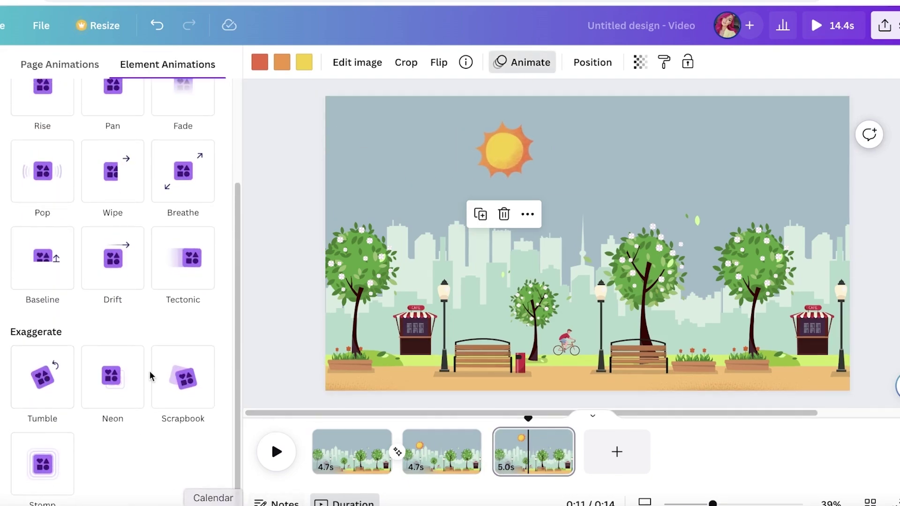
{"action": "left_click", "coordinate": [42, 133]}
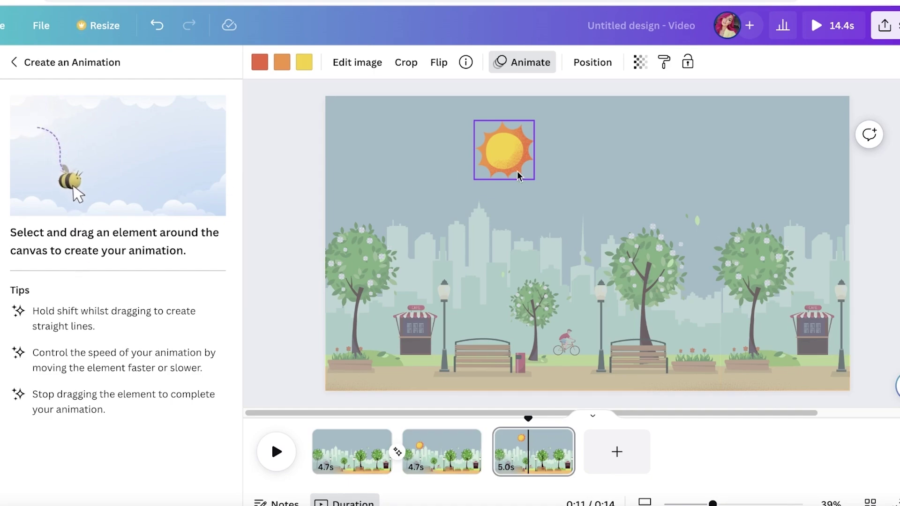
{"action": "left_click_drag", "start_coordinate": [490, 149], "coordinate": [508, 158]}
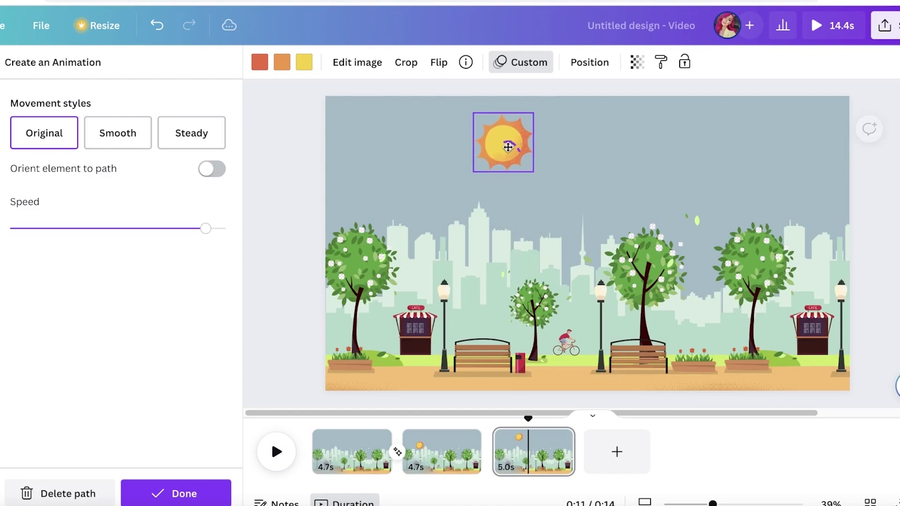
Step: Slow the sun's custom animation to about a third of the speed range and shift the sun slightly to the left
{"action": "left_click", "coordinate": [485, 164]}
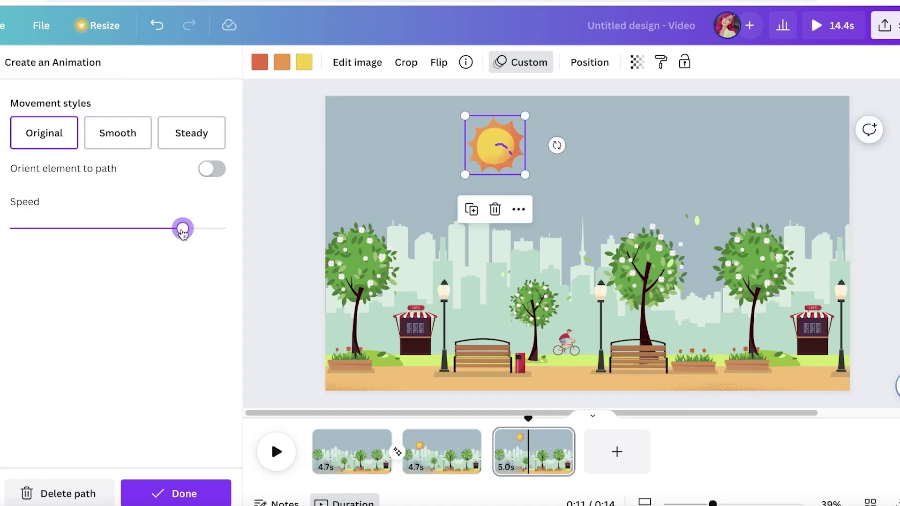
{"action": "left_click_drag", "start_coordinate": [182, 230], "coordinate": [74, 229]}
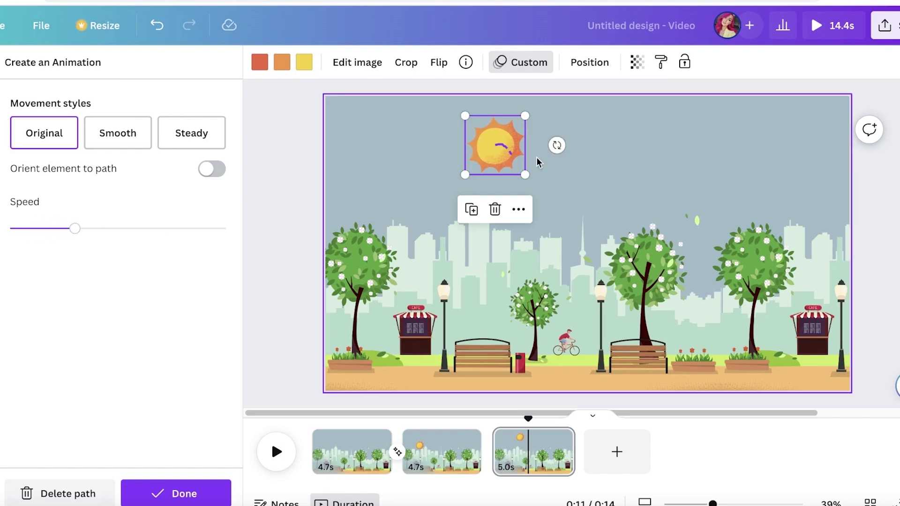
{"action": "mouse_move", "coordinate": [493, 160]}
{"action": "left_mouse_down"}
{"action": "mouse_move", "coordinate": [516, 148]}
{"action": "mouse_move", "coordinate": [477, 164]}
{"action": "left_mouse_up"}
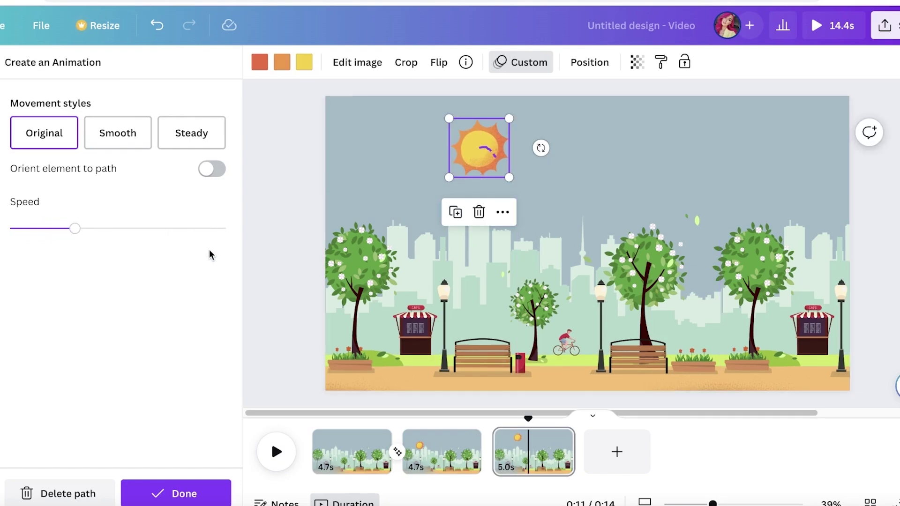
Step: Try the Smooth and Steady movement styles on the third page's sun, and play the full video preview
{"action": "left_click", "coordinate": [118, 136]}
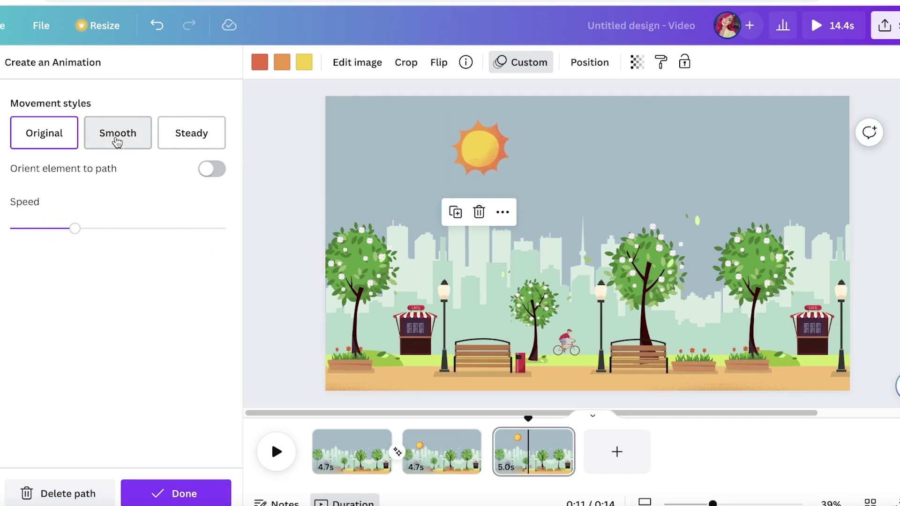
{"action": "left_click", "coordinate": [210, 134]}
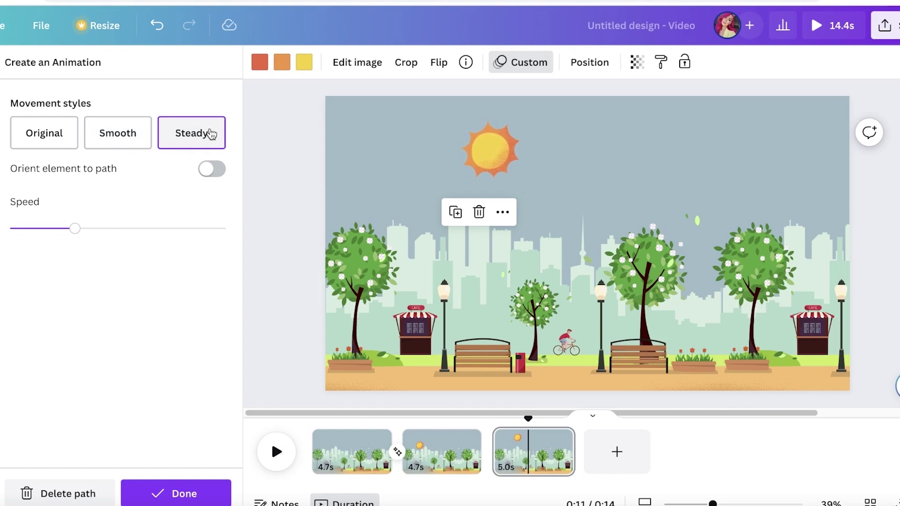
{"action": "left_click", "coordinate": [554, 460]}
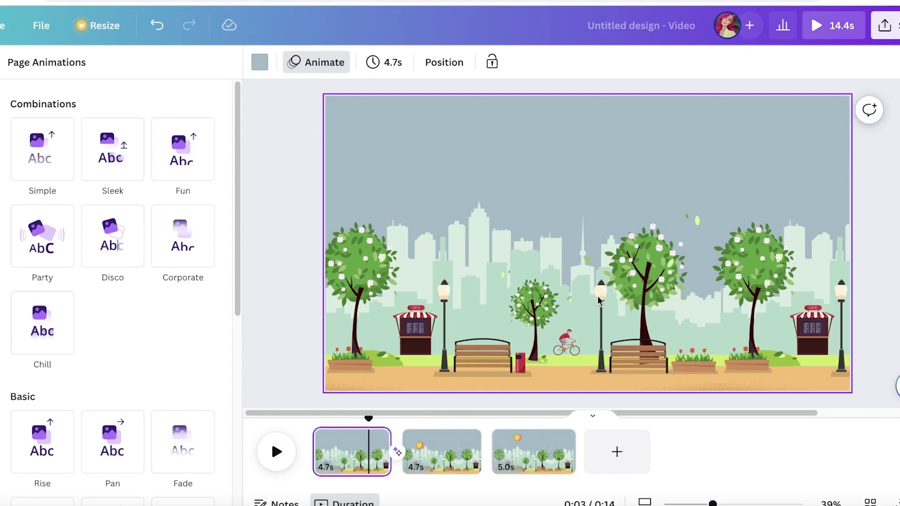
{"action": "left_click", "coordinate": [835, 37]}
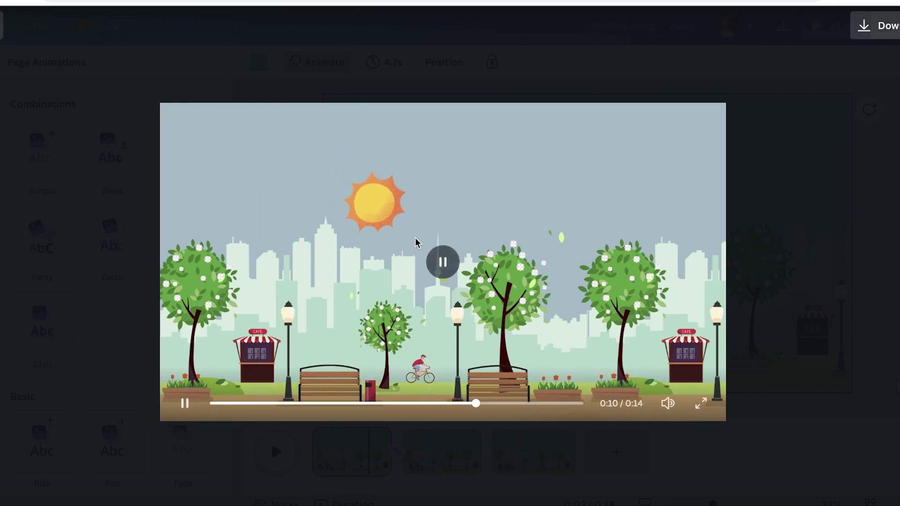
{"action": "left_click", "coordinate": [872, 250]}
Step: Give the third page's sun a long wavy custom motion path across the sky to the far tree, at the slowest speed
{"action": "left_click", "coordinate": [446, 436]}
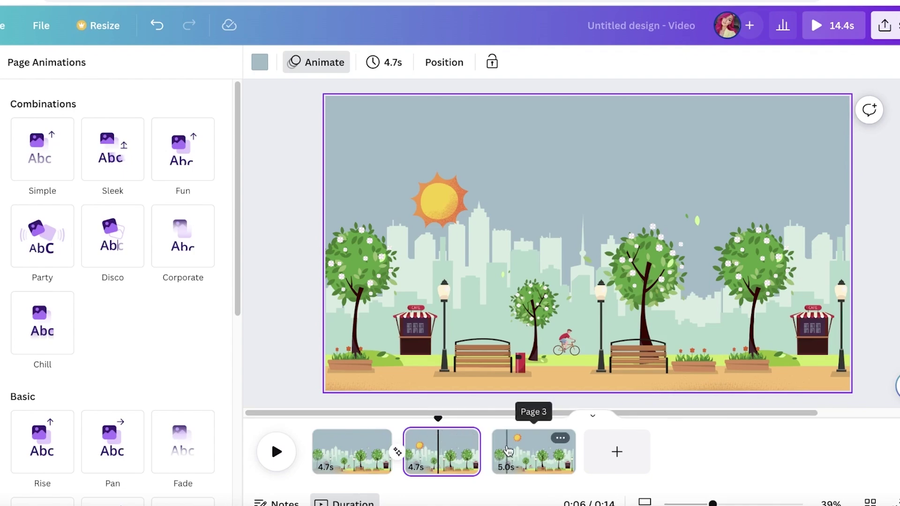
{"action": "left_click", "coordinate": [509, 451]}
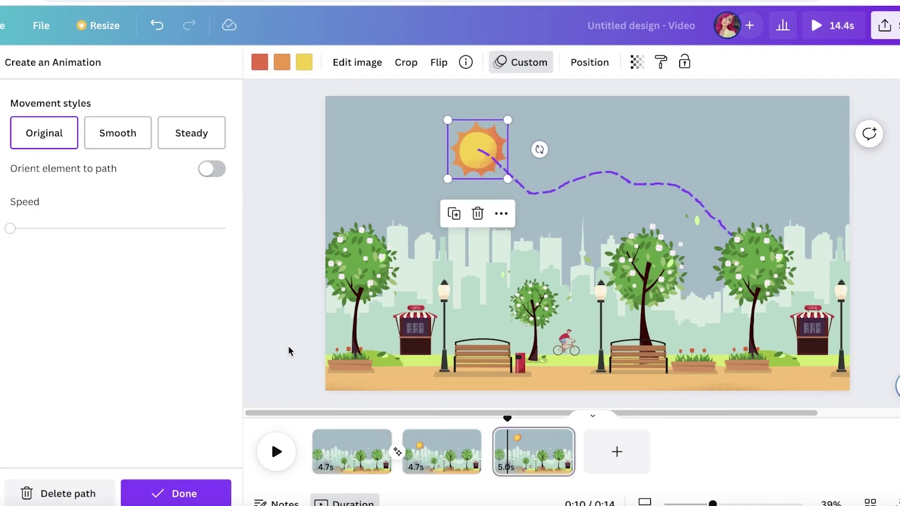
{"action": "left_click", "coordinate": [291, 257]}
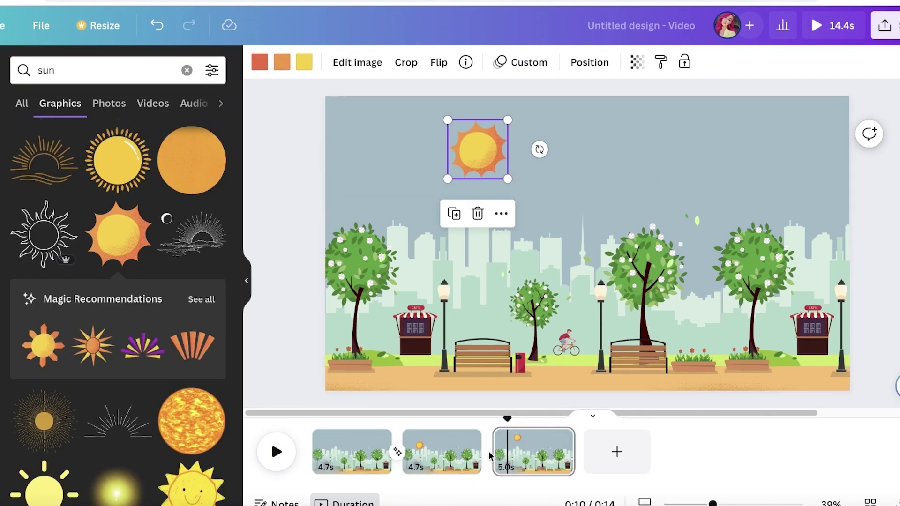
Step: Add a 0.3-second Match & Move transition between the second and third pages, and play it back
{"action": "mouse_move", "coordinate": [489, 451]}
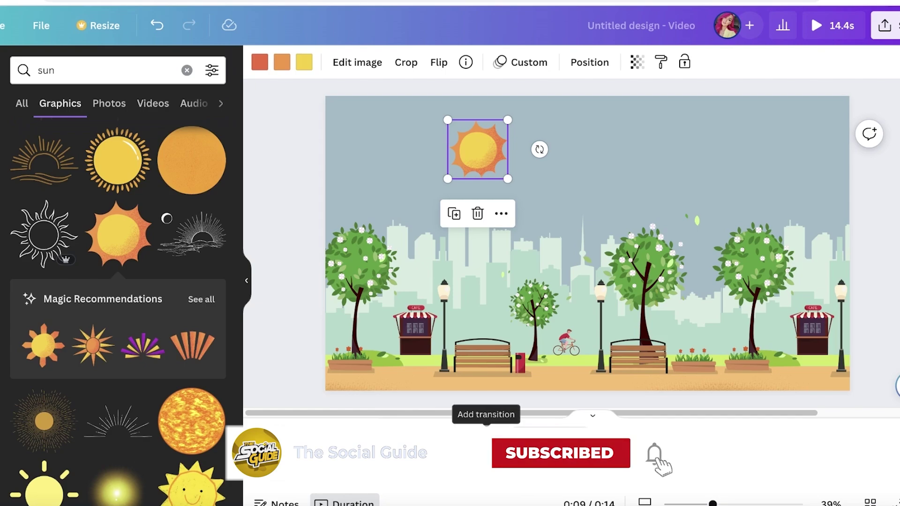
{"action": "left_click", "coordinate": [487, 438]}
{"action": "left_click", "coordinate": [51, 299]}
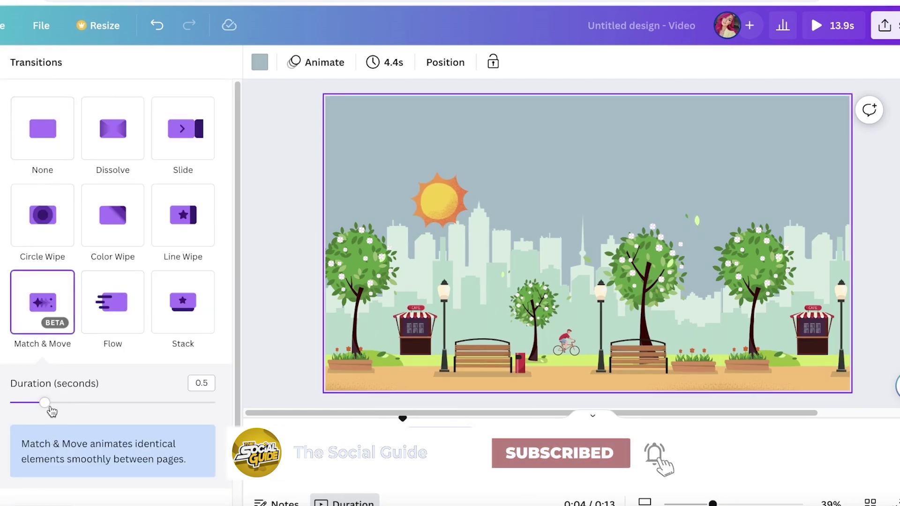
{"action": "left_click_drag", "start_coordinate": [45, 402], "coordinate": [27, 402]}
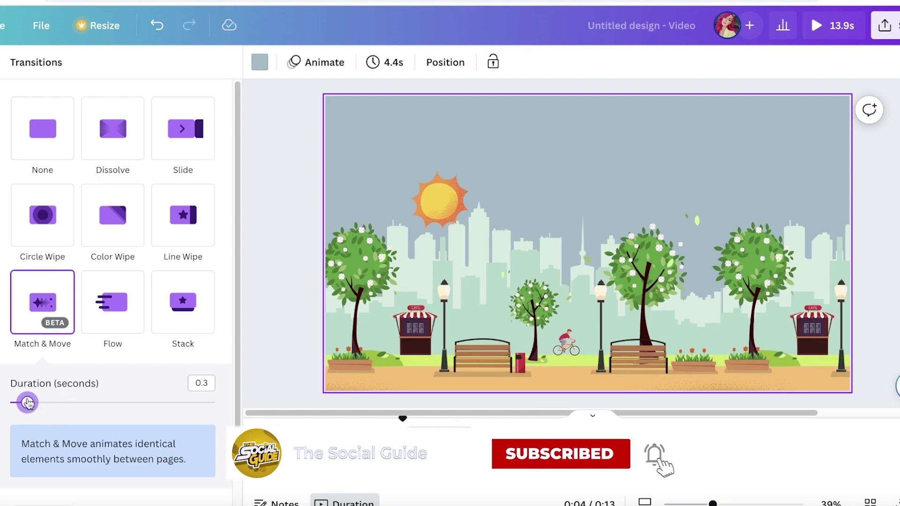
{"action": "left_click", "coordinate": [295, 317]}
{"action": "left_click", "coordinate": [277, 451]}
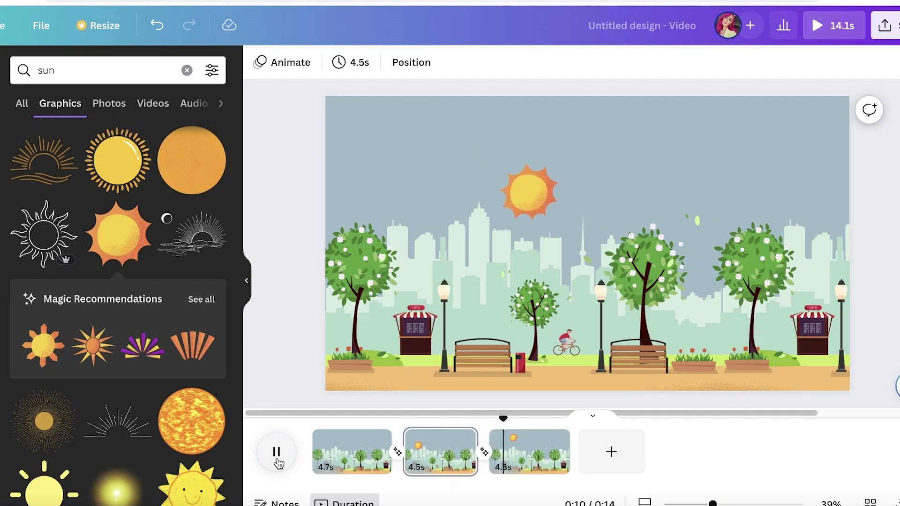
{"action": "left_click", "coordinate": [276, 452]}
Step: Set the page durations to 0.6 seconds for the first, 0.7 for the second and 9.3 for the third
{"action": "left_click", "coordinate": [458, 458]}
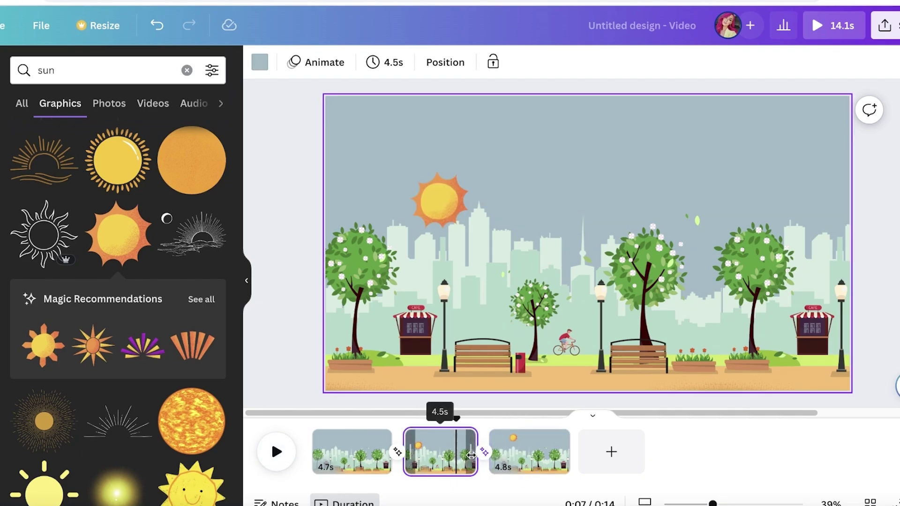
{"action": "left_click_drag", "start_coordinate": [477, 452], "coordinate": [327, 452]}
{"action": "left_click", "coordinate": [379, 451]}
{"action": "left_click", "coordinate": [468, 452]}
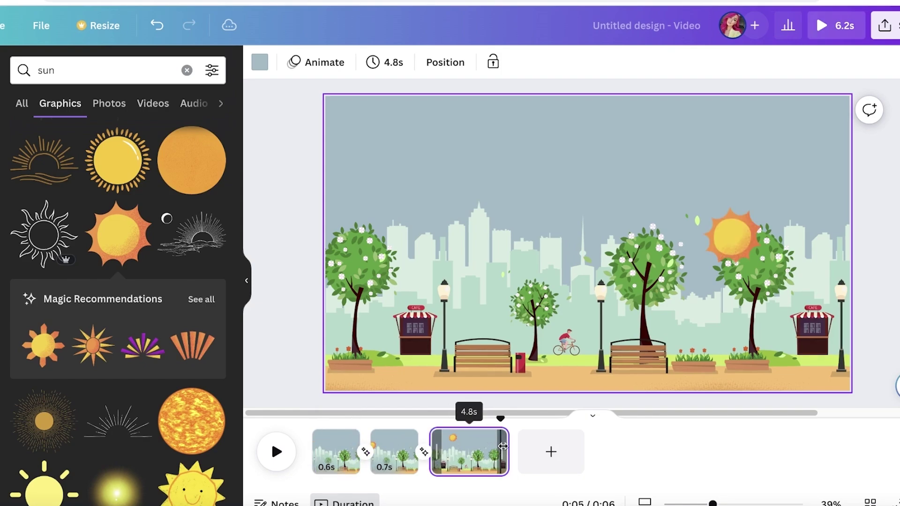
{"action": "left_click_drag", "start_coordinate": [510, 450], "coordinate": [579, 448]}
{"action": "left_click", "coordinate": [562, 449]}
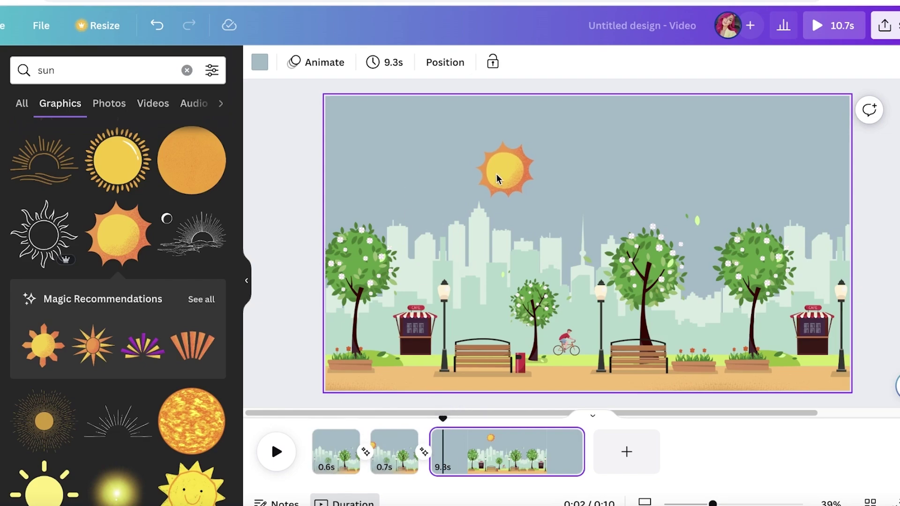
Step: Delete the third page's sun and the third and second pages, and extend the remaining park page to 4.5 seconds
{"action": "left_click", "coordinate": [497, 178]}
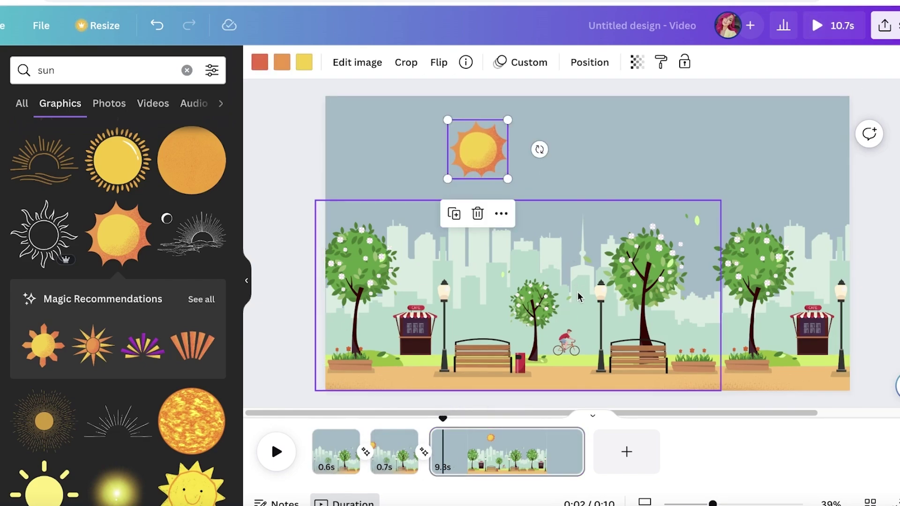
{"action": "key", "text": "Delete"}
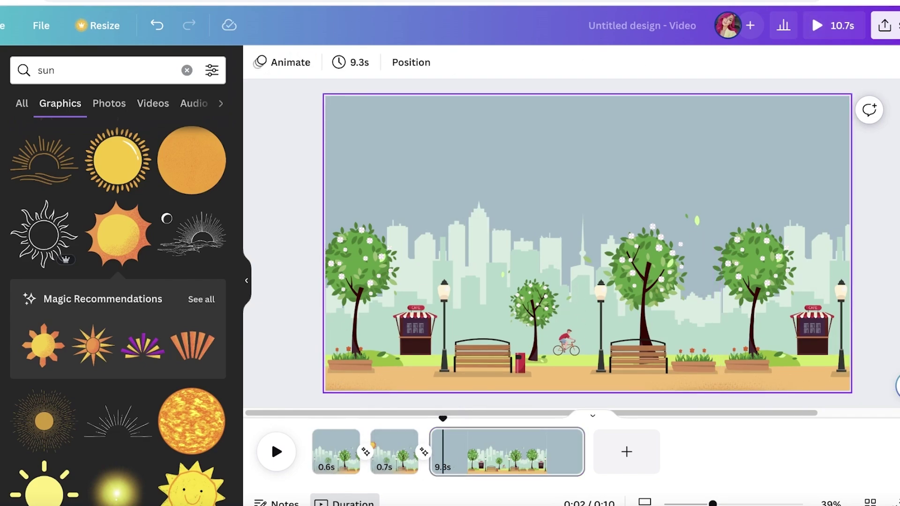
{"action": "left_click", "coordinate": [508, 449]}
{"action": "key", "text": "Delete"}
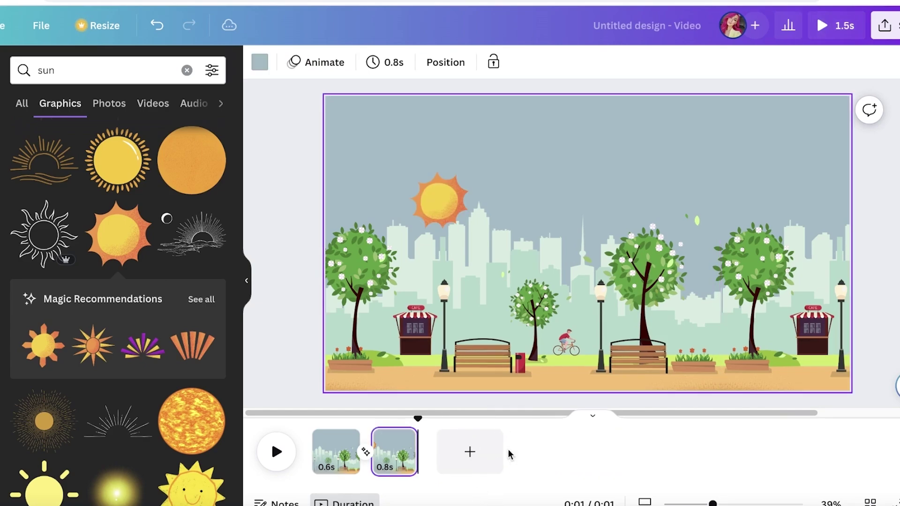
{"action": "key", "text": "Delete"}
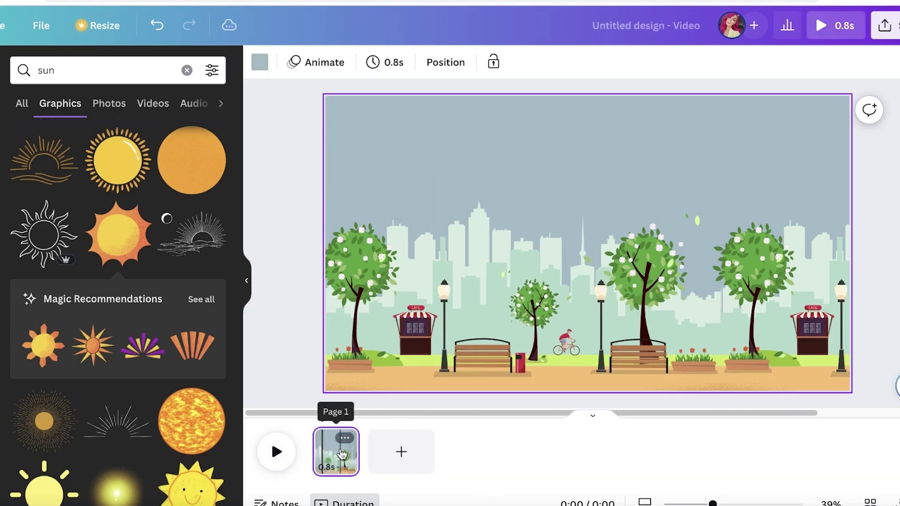
{"action": "left_click_drag", "start_coordinate": [357, 451], "coordinate": [505, 450]}
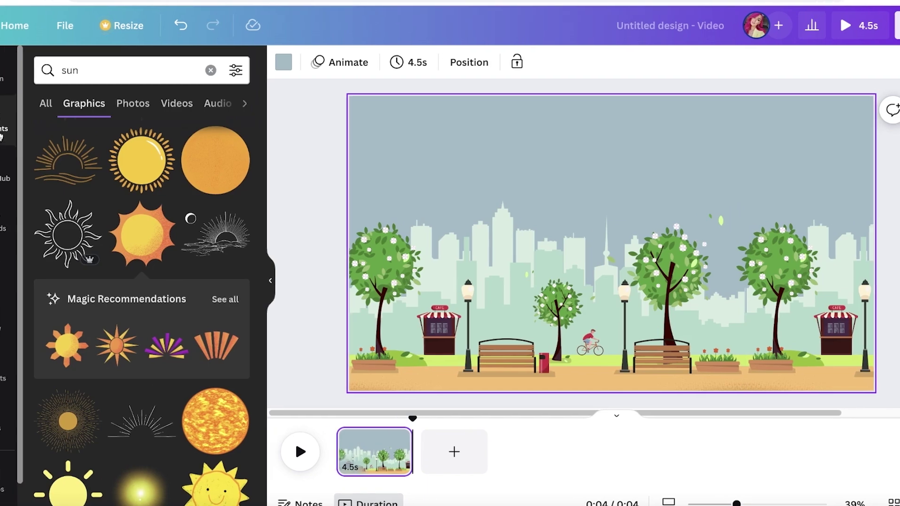
Step: Search the element library for "skater" and look through the graphics results for an animated skating rabbit
{"action": "left_click", "coordinate": [25, 140]}
{"action": "left_click", "coordinate": [134, 71]}
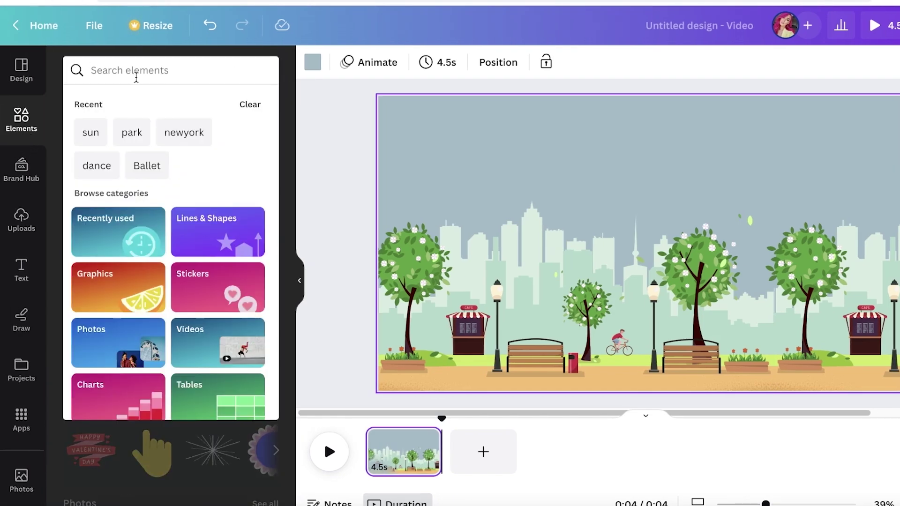
{"action": "type", "text": "skater"}
{"action": "key", "text": "Return"}
{"action": "scroll", "coordinate": [203, 329], "scroll_direction": "down", "scroll_amount": 4}
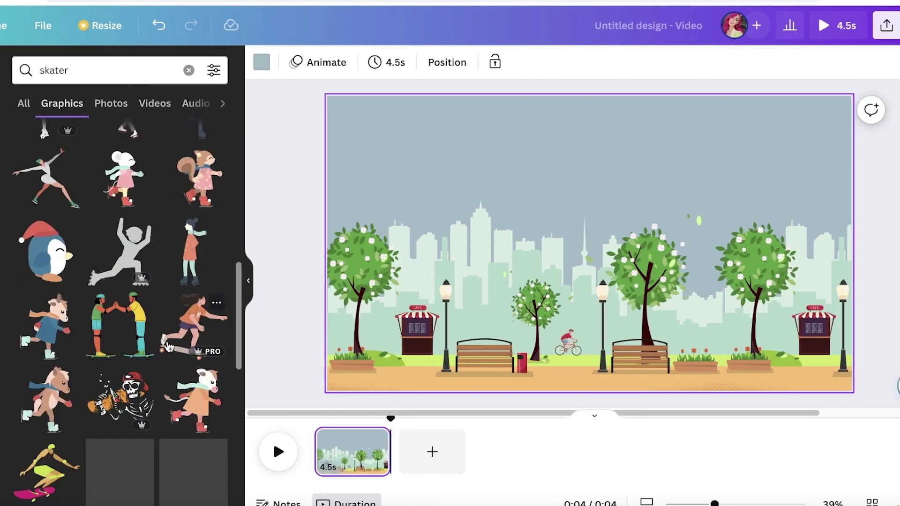
{"action": "scroll", "coordinate": [192, 367], "scroll_direction": "down", "scroll_amount": 4}
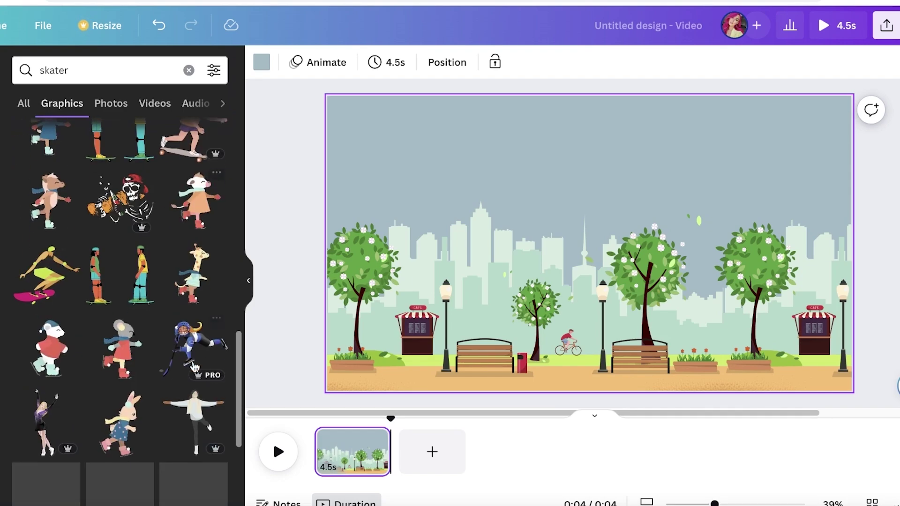
Step: Insert the skating rabbit, shrink it to a little over half its size, and place it beside the leftmost tree and café kiosk
{"action": "left_click", "coordinate": [127, 419]}
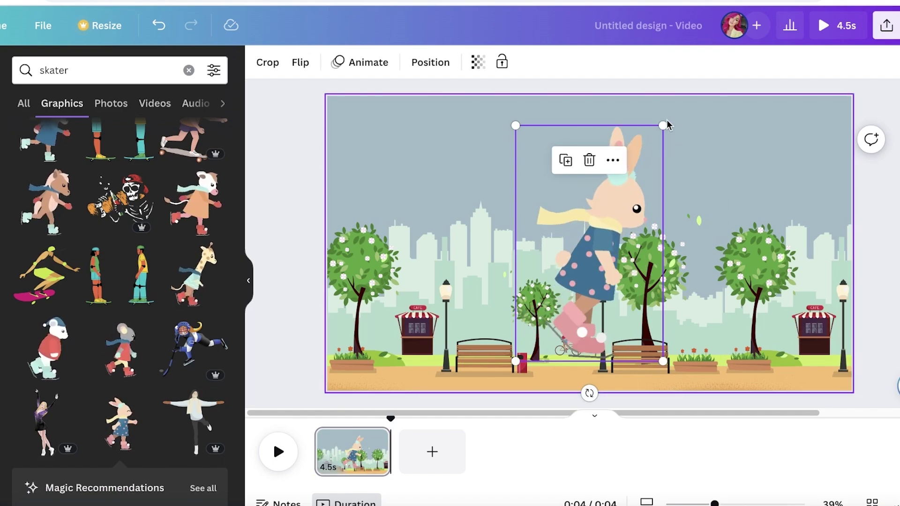
{"action": "left_click_drag", "start_coordinate": [665, 126], "coordinate": [612, 220]}
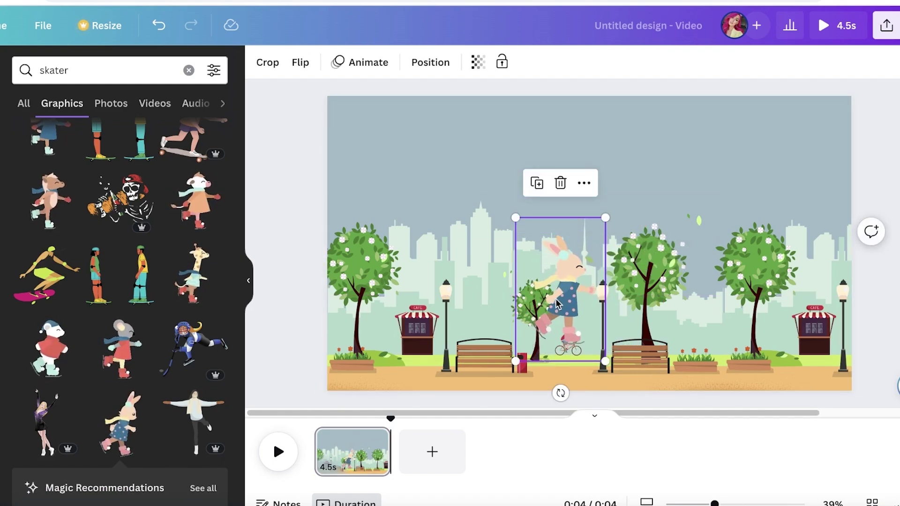
{"action": "left_click_drag", "start_coordinate": [559, 299], "coordinate": [392, 315]}
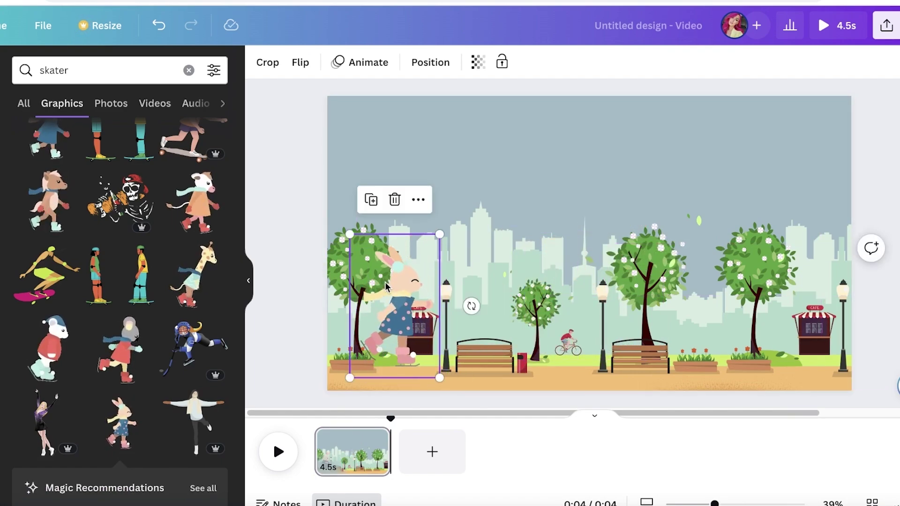
{"action": "left_click", "coordinate": [431, 452]}
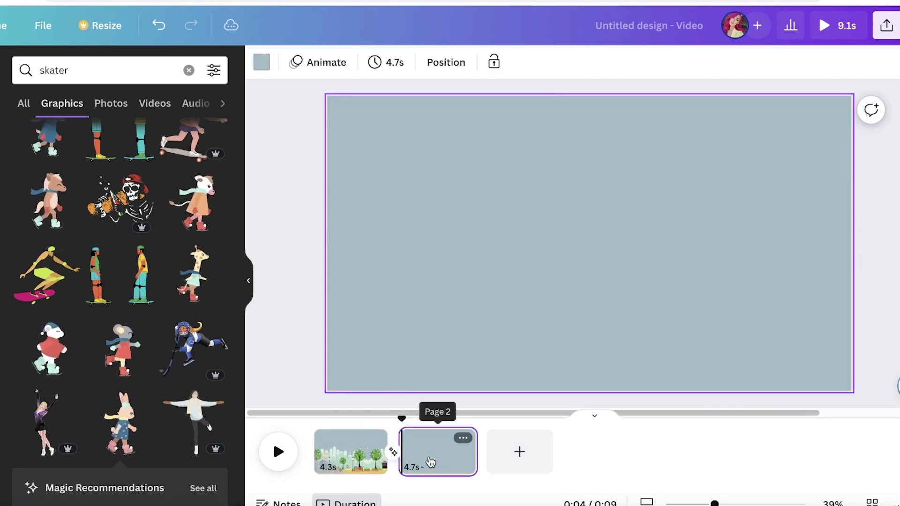
{"action": "left_click", "coordinate": [341, 456]}
{"action": "left_click", "coordinate": [454, 451]}
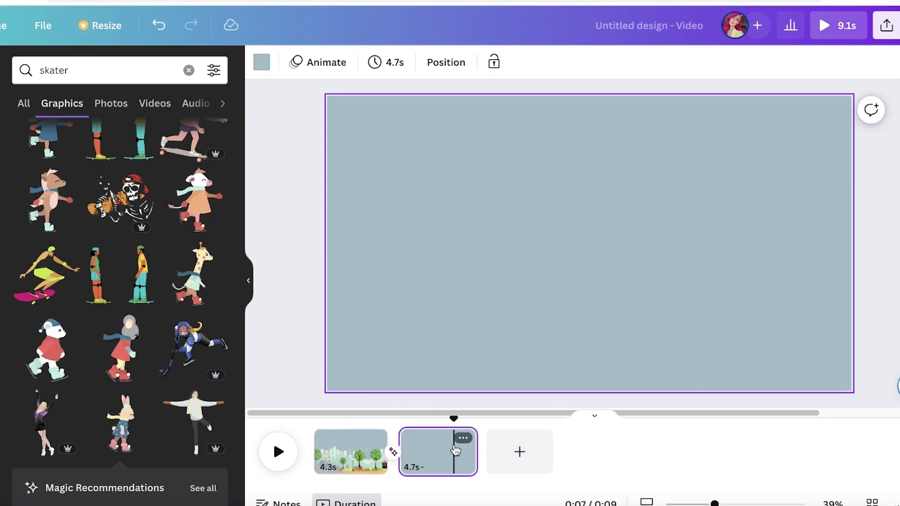
{"action": "key", "text": "Delete"}
Step: Duplicate the park page containing the skating rabbit
{"action": "left_click_drag", "start_coordinate": [386, 434], "coordinate": [385, 436]}
{"action": "left_click", "coordinate": [376, 439]}
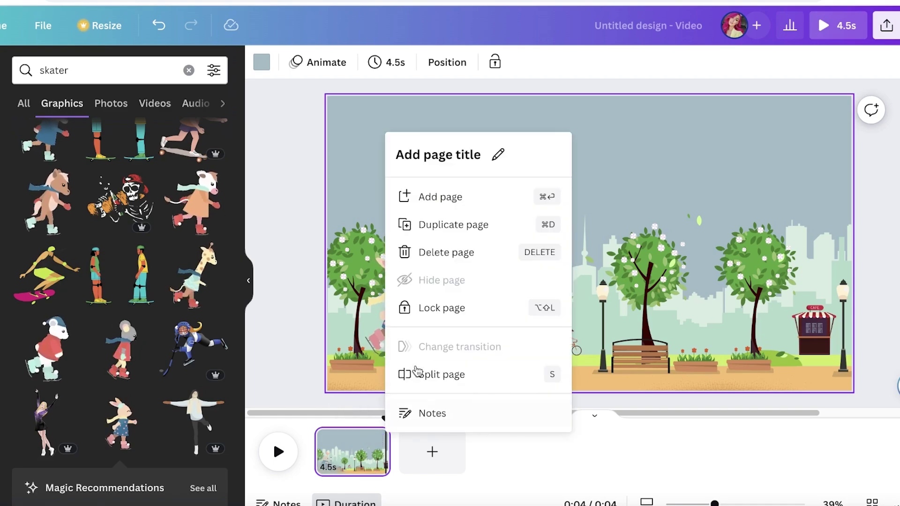
{"action": "left_click", "coordinate": [453, 224]}
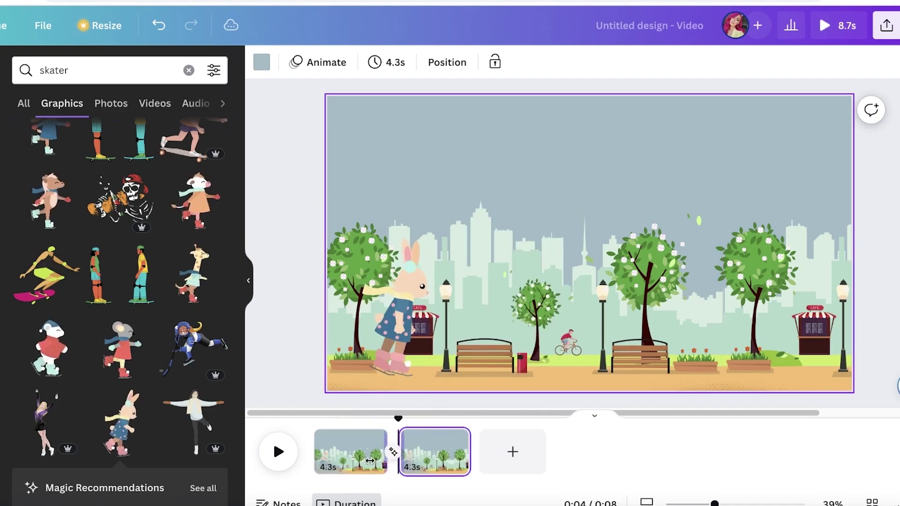
{"action": "left_click", "coordinate": [343, 453]}
Step: Move the rabbit on the second page across the park to the rightmost tree, beside the far café kiosk
{"action": "left_click", "coordinate": [430, 458]}
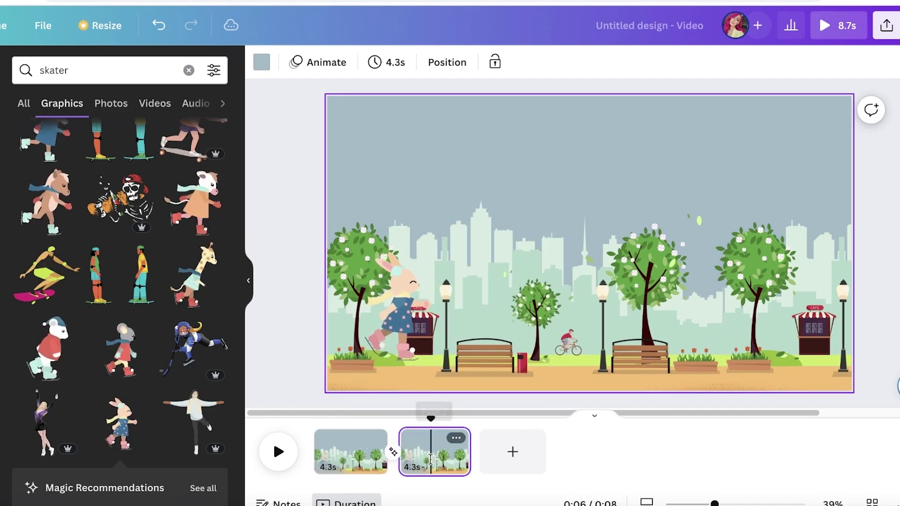
{"action": "left_click", "coordinate": [401, 326]}
{"action": "left_click_drag", "start_coordinate": [392, 314], "coordinate": [768, 321]}
Step: Lengthen the Match & Move transition between the two pages to its maximum duration, and play the result from the start
{"action": "left_click", "coordinate": [354, 461]}
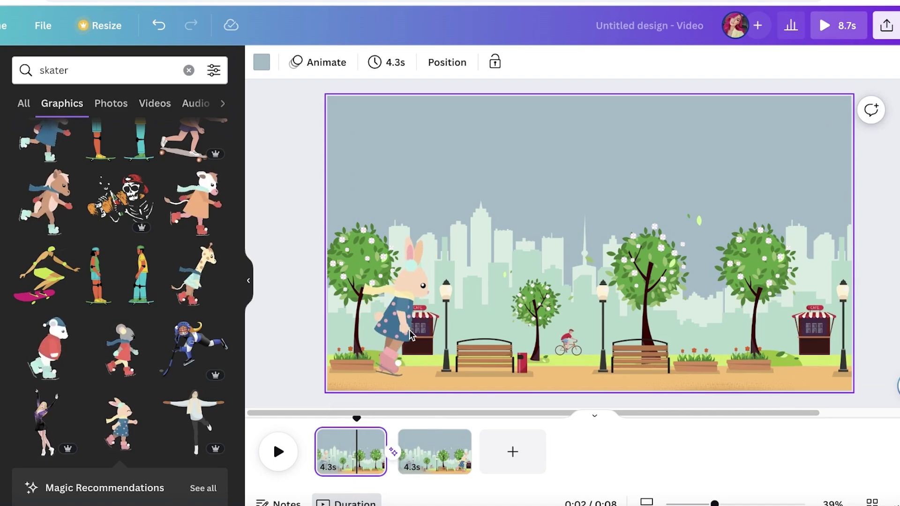
{"action": "left_click", "coordinate": [410, 334]}
{"action": "left_click", "coordinate": [392, 452]}
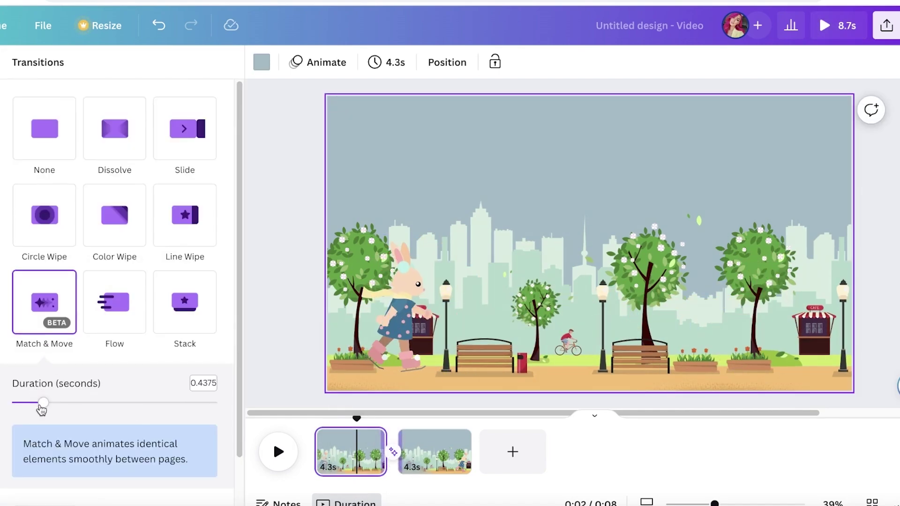
{"action": "left_click_drag", "start_coordinate": [232, 405], "coordinate": [230, 403]}
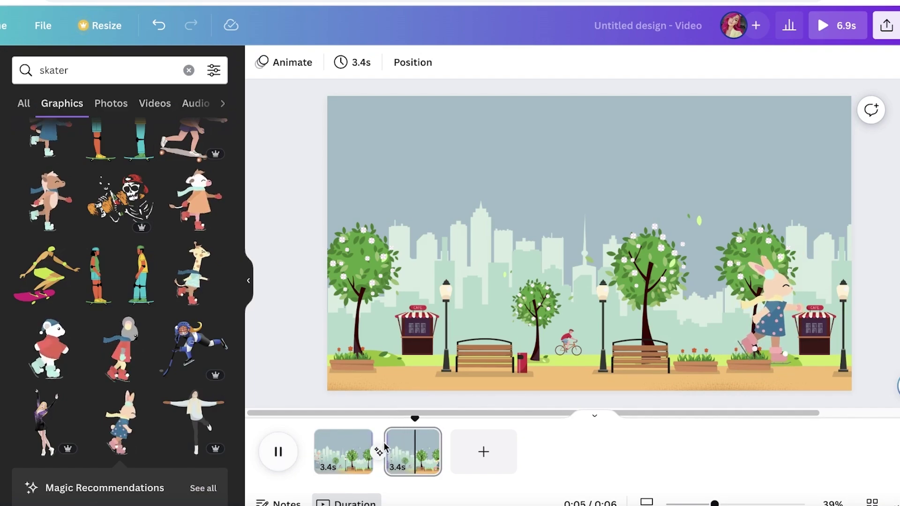
{"action": "left_click_drag", "start_coordinate": [428, 418], "coordinate": [314, 418]}
{"action": "left_click", "coordinate": [278, 452]}
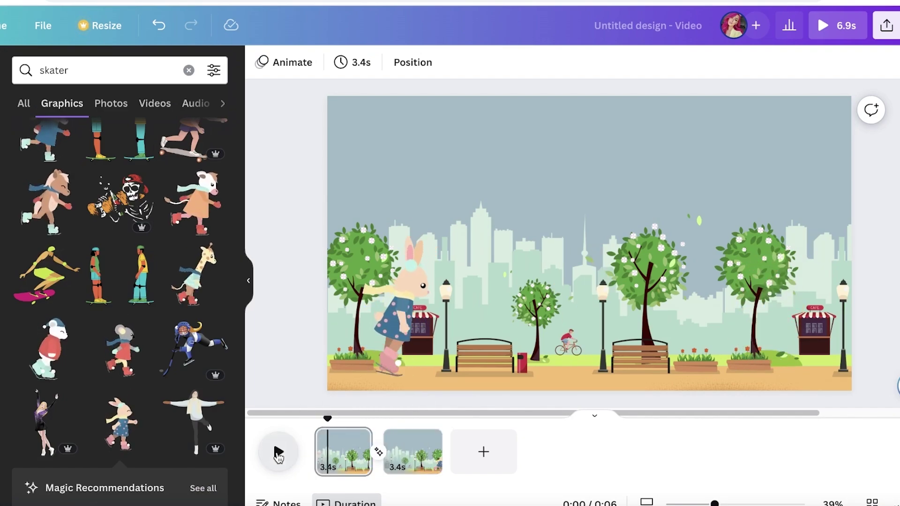
Step: Shorten the first page to 1.4 seconds and move the playhead back towards the start
{"action": "left_click", "coordinate": [352, 453]}
{"action": "left_click_drag", "start_coordinate": [365, 454], "coordinate": [316, 456]}
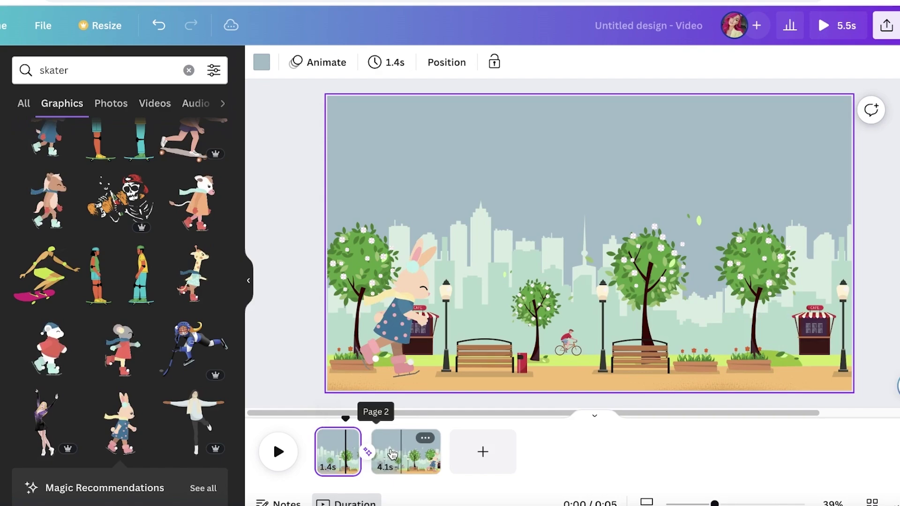
{"action": "left_click_drag", "start_coordinate": [345, 419], "coordinate": [298, 425]}
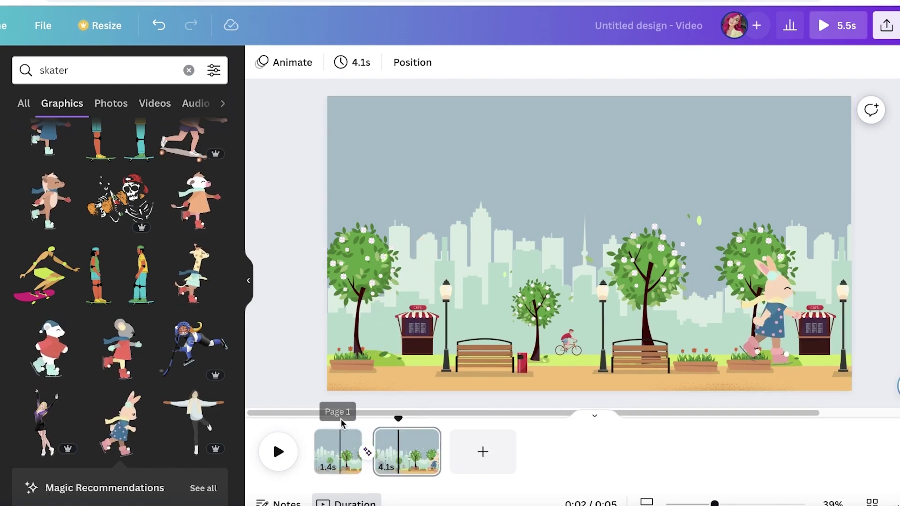
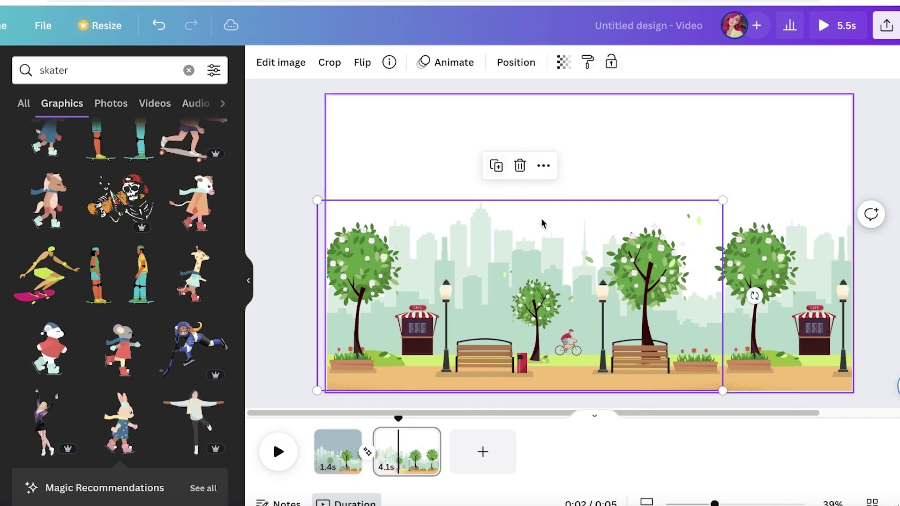
Step: Delete the large park illustration from the second page, select the remaining park piece, and clear the skater element search
{"action": "key", "text": "Delete"}
{"action": "left_click", "coordinate": [735, 296]}
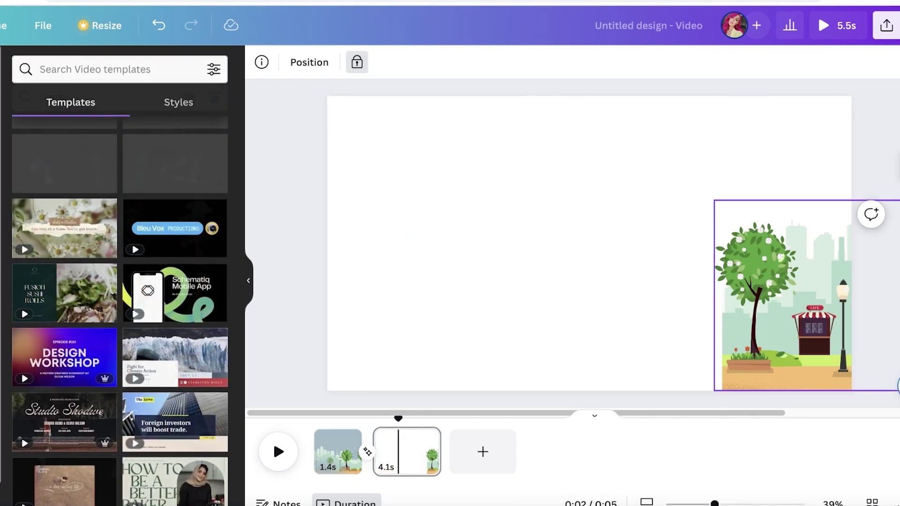
{"action": "left_click", "coordinate": [69, 71]}
{"action": "double_click", "coordinate": [69, 70]}
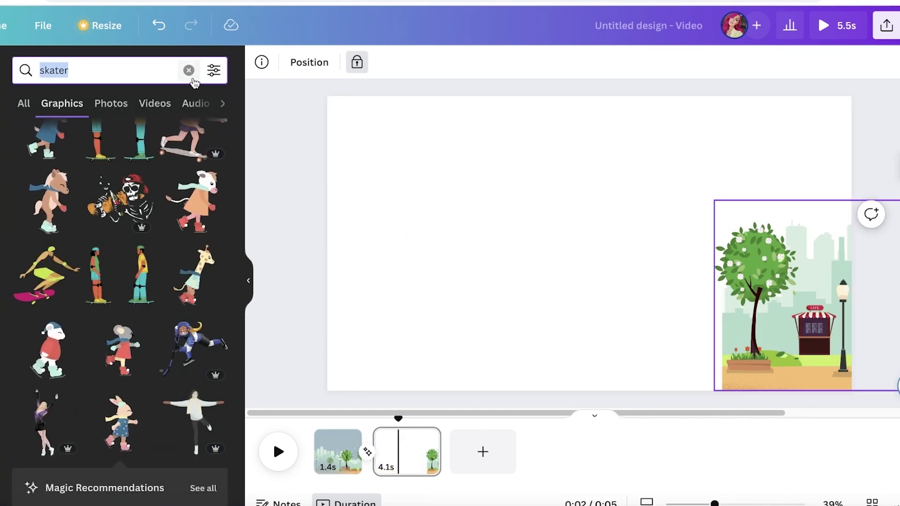
{"action": "key", "text": "BackSpace"}
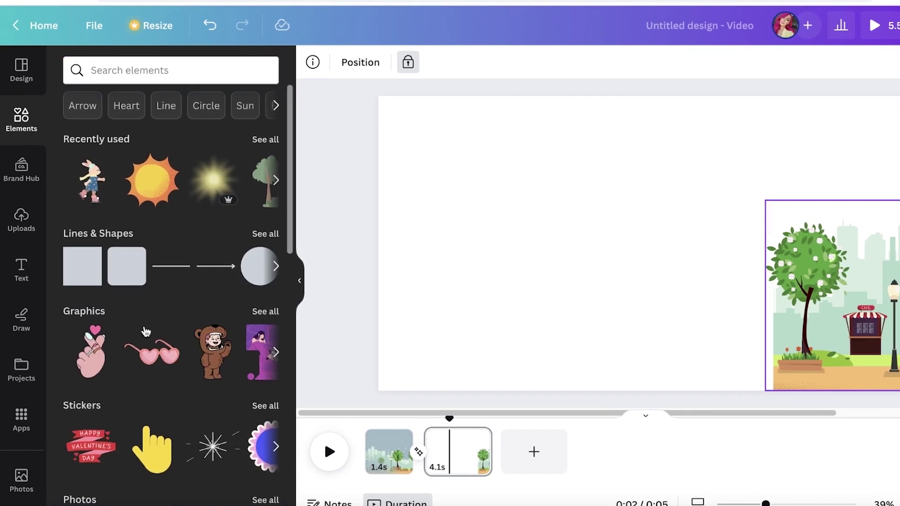
Step: Search the stock videos for "japan" and then for "tokyo"
{"action": "scroll", "coordinate": [264, 309], "scroll_direction": "down", "scroll_amount": 6}
{"action": "left_click", "coordinate": [265, 307]}
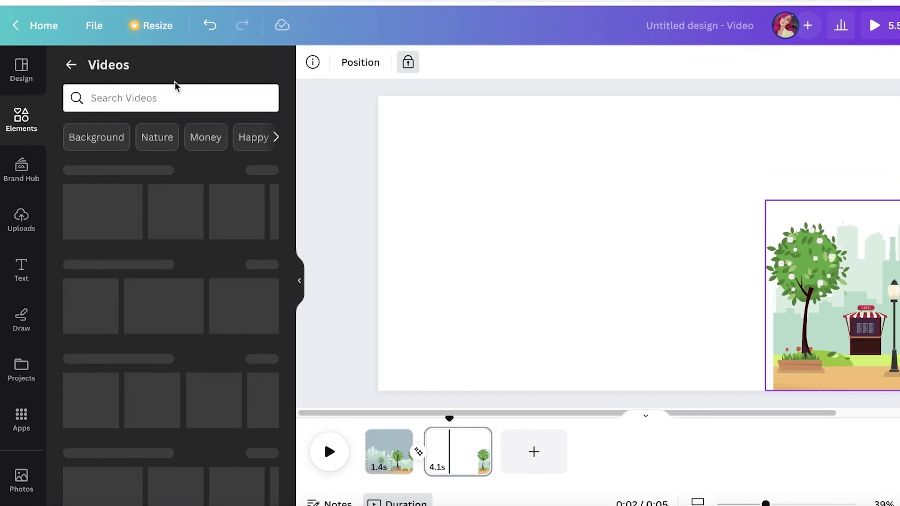
{"action": "left_click", "coordinate": [174, 91]}
{"action": "left_click", "coordinate": [203, 97]}
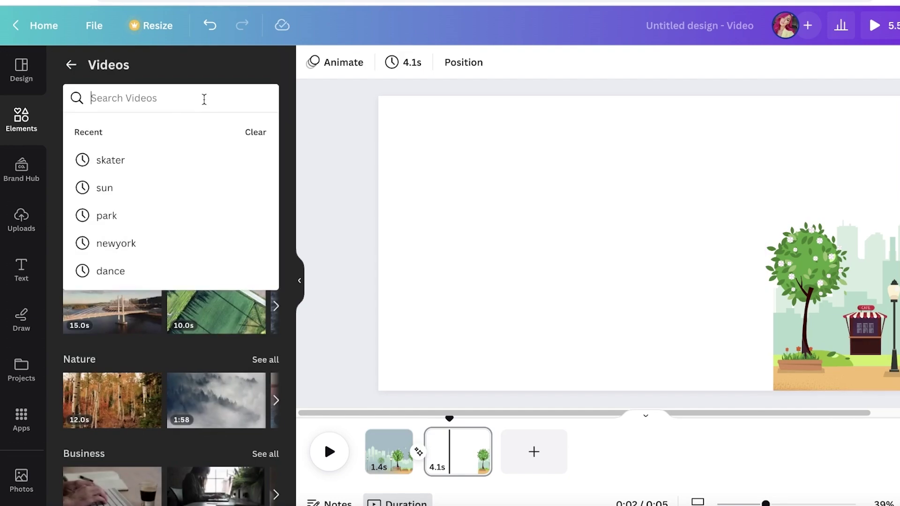
{"action": "type", "text": "japan"}
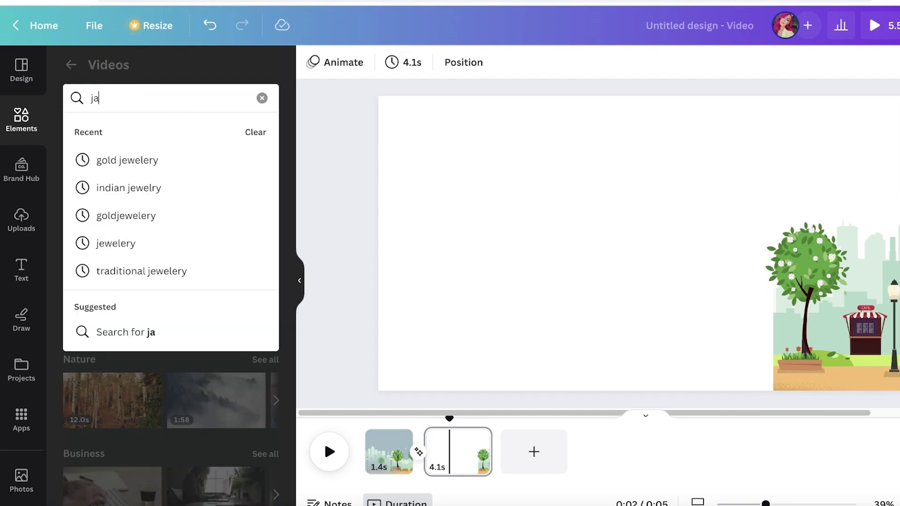
{"action": "key", "text": "Return"}
{"action": "left_click", "coordinate": [153, 104]}
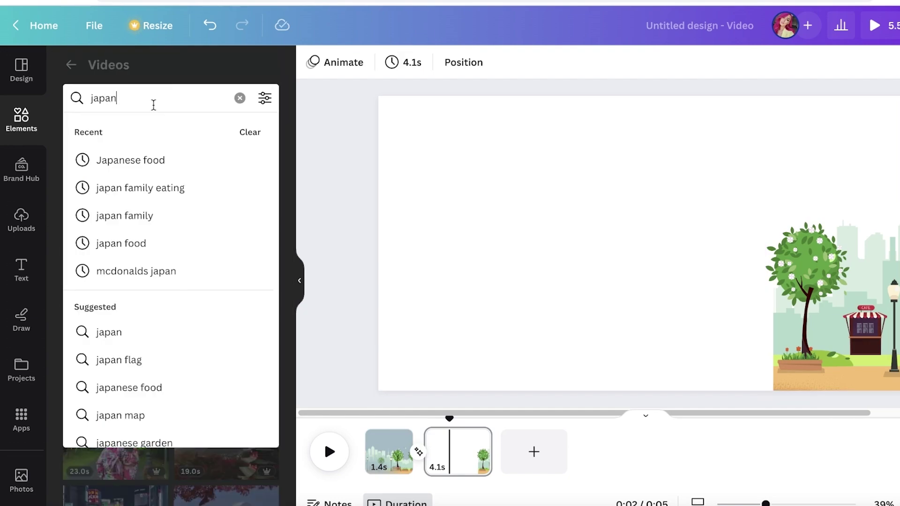
{"action": "left_click", "coordinate": [82, 137]}
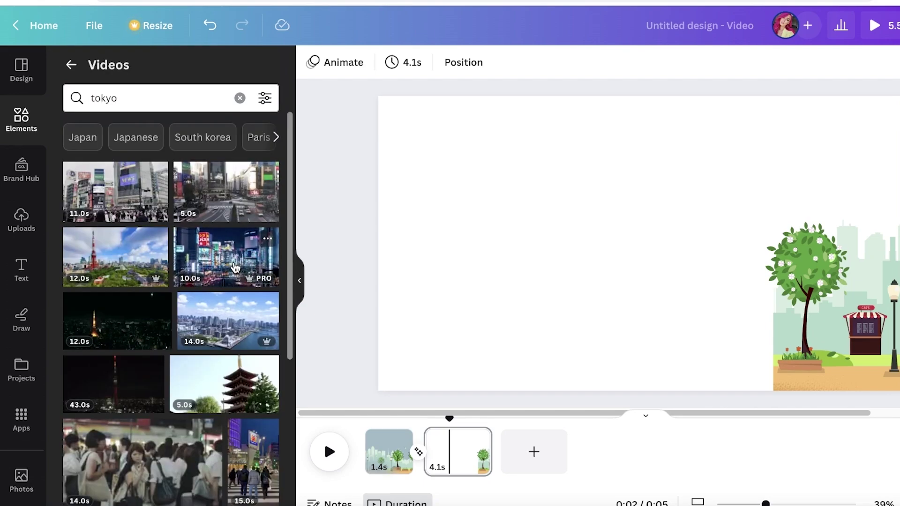
Step: Fill the page with the 10-second neon night street video of Tokyo and remove the old park page
{"action": "left_click", "coordinate": [235, 267]}
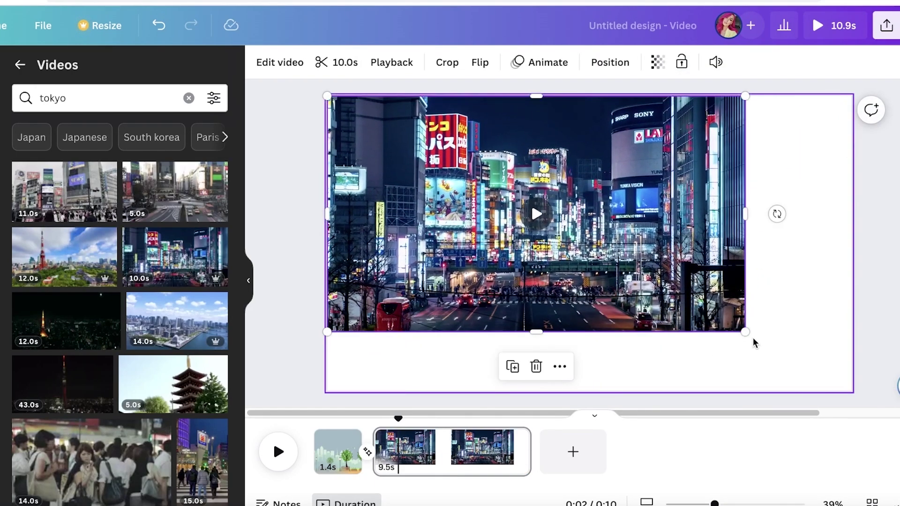
{"action": "left_click_drag", "start_coordinate": [753, 344], "coordinate": [876, 393]}
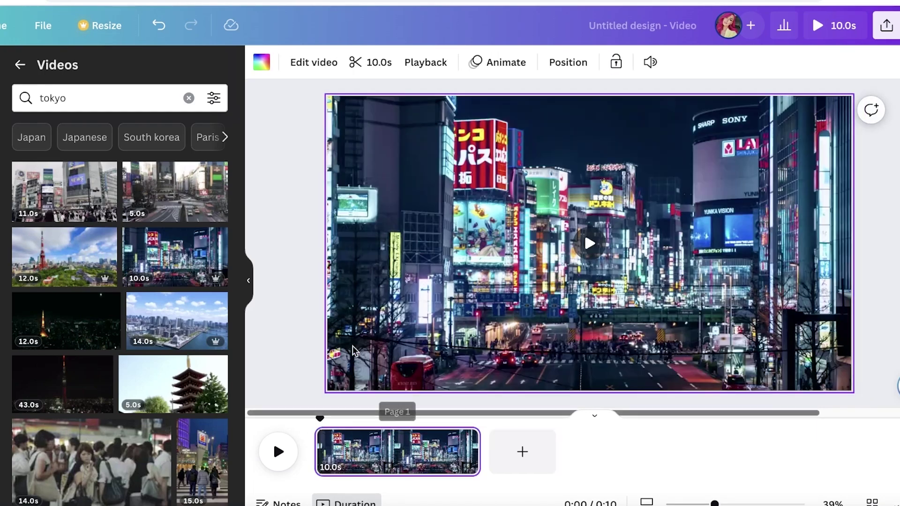
{"action": "left_click", "coordinate": [353, 351]}
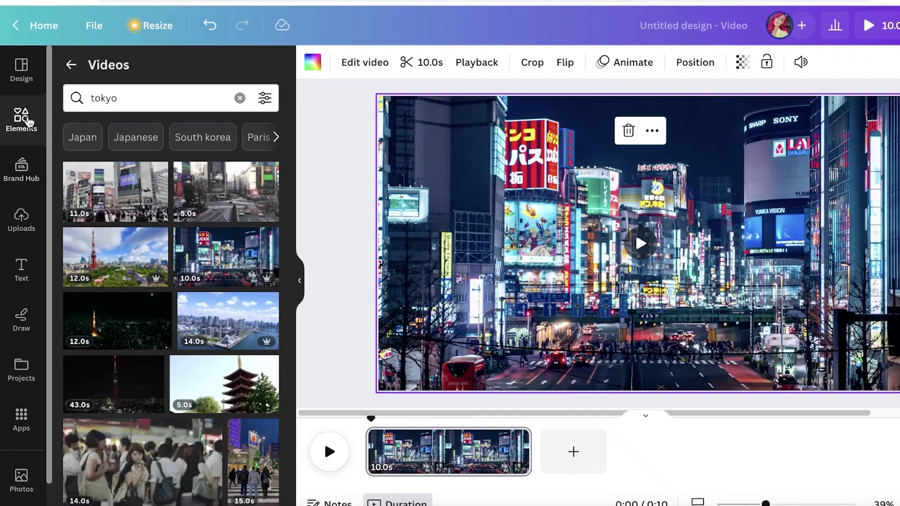
{"action": "left_click", "coordinate": [28, 122]}
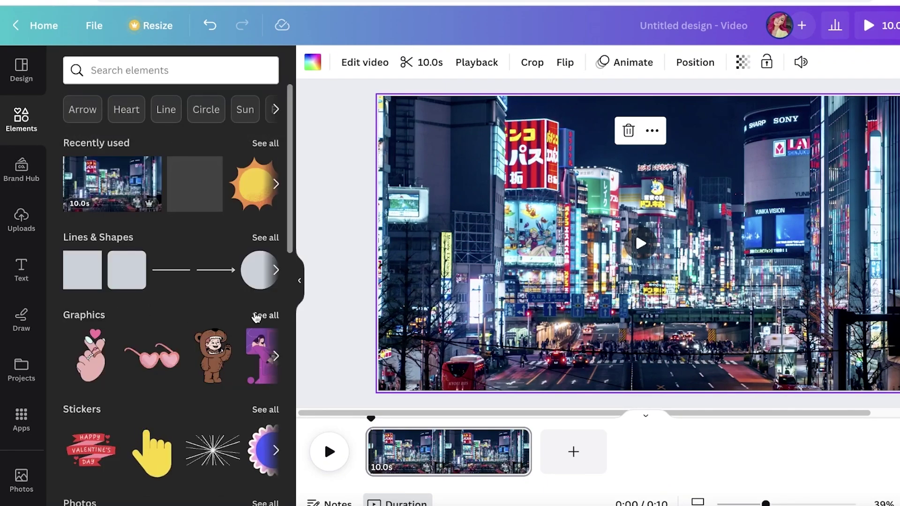
{"action": "left_click", "coordinate": [212, 356]}
{"action": "left_click_drag", "start_coordinate": [614, 262], "coordinate": [424, 269]}
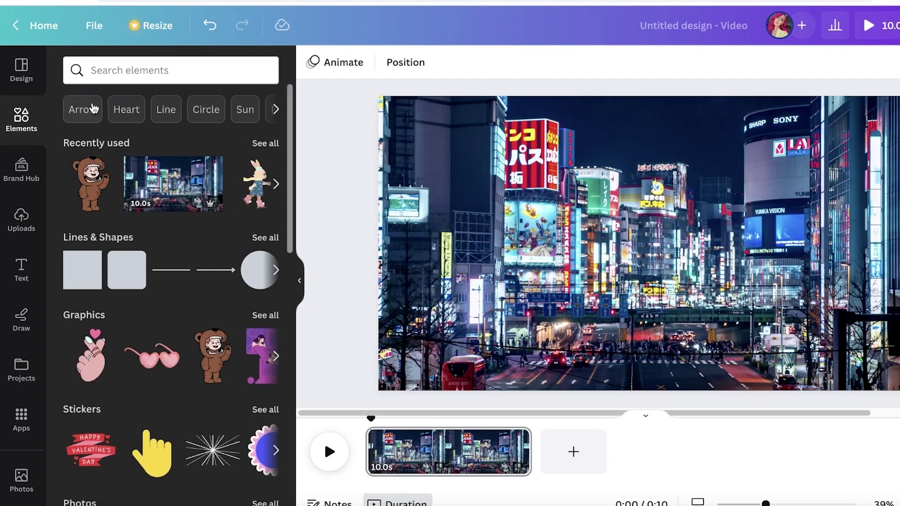
Step: Search the graphics for "walking" and add the animated ponytailed girl in the pink top to the Tokyo page
{"action": "left_click", "coordinate": [94, 70]}
{"action": "type", "text": "walking"}
{"action": "key", "text": "Return"}
{"action": "left_click", "coordinate": [118, 114]}
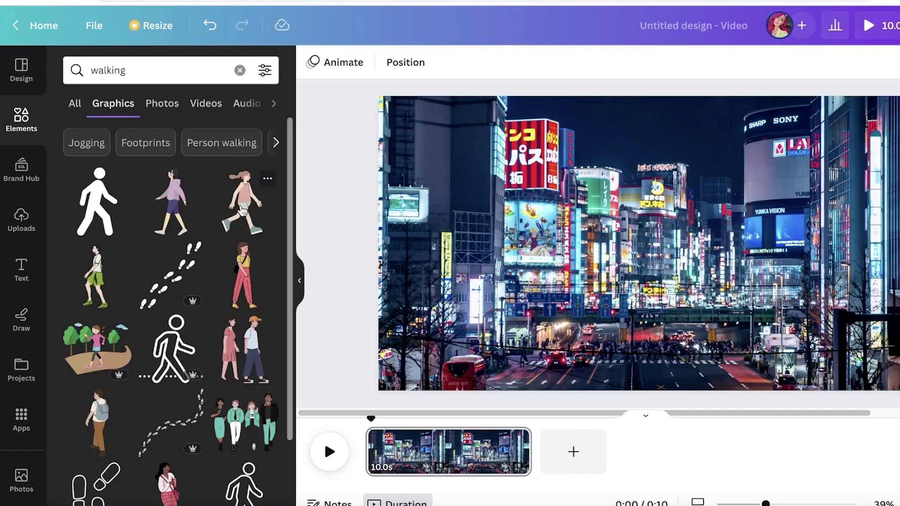
{"action": "left_click", "coordinate": [251, 213]}
Step: Scale the walking girl down and place her at the left edge of the Tokyo street, feet near the page's lower edge
{"action": "left_click_drag", "start_coordinate": [434, 260], "coordinate": [424, 266]}
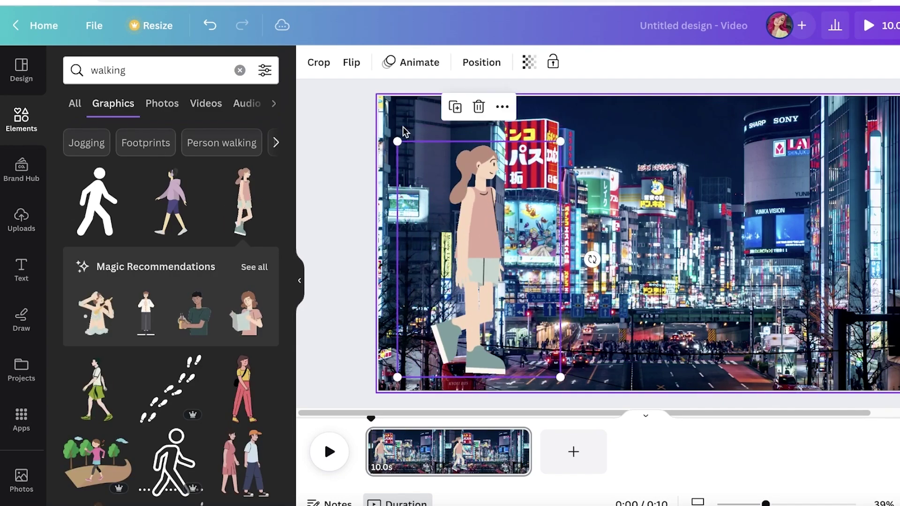
{"action": "left_click_drag", "start_coordinate": [397, 141], "coordinate": [436, 199]}
{"action": "left_click_drag", "start_coordinate": [487, 276], "coordinate": [429, 282]}
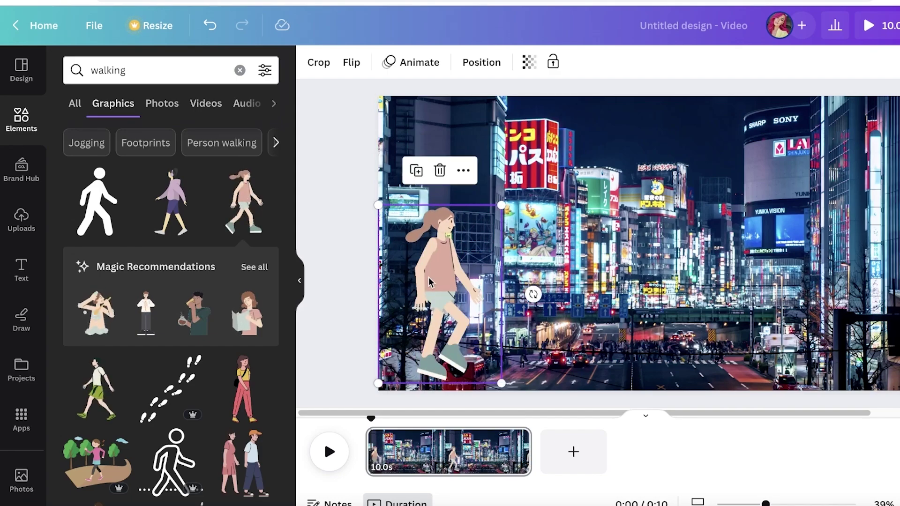
Step: Trim the Tokyo page to 9.9 seconds and keep the walking girl selected
{"action": "mouse_move", "coordinate": [528, 457]}
{"action": "left_mouse_down"}
{"action": "mouse_move", "coordinate": [558, 458]}
{"action": "mouse_move", "coordinate": [530, 445]}
{"action": "left_mouse_up"}
{"action": "left_click", "coordinate": [443, 293]}
{"action": "left_click", "coordinate": [443, 281]}
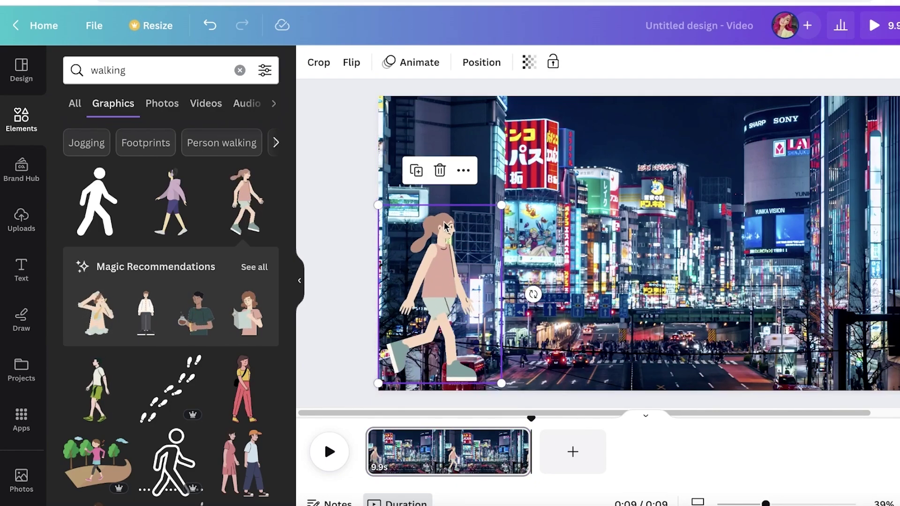
{"action": "double_click", "coordinate": [435, 251]}
{"action": "left_click", "coordinate": [378, 260]}
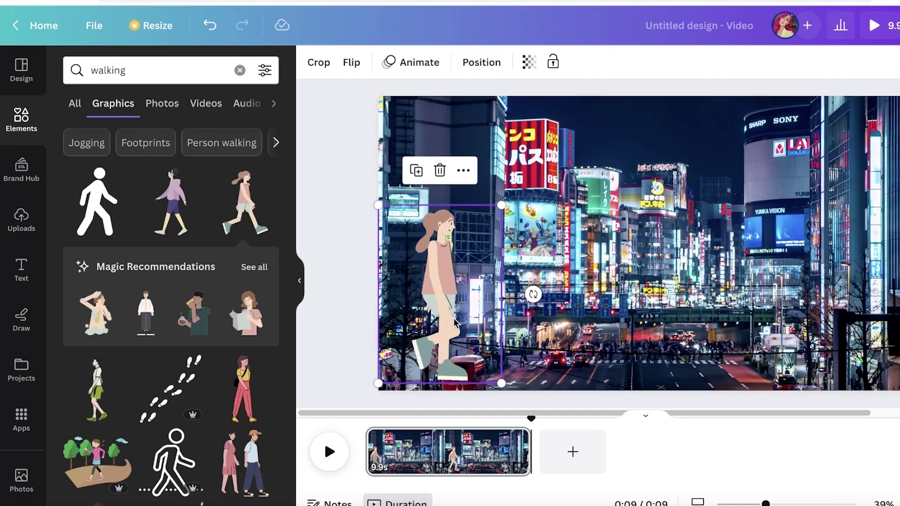
Step: Add an empty page after the Tokyo page and duplicate the Tokyo page with the walking girl
{"action": "left_click", "coordinate": [540, 455]}
{"action": "left_click", "coordinate": [515, 437]}
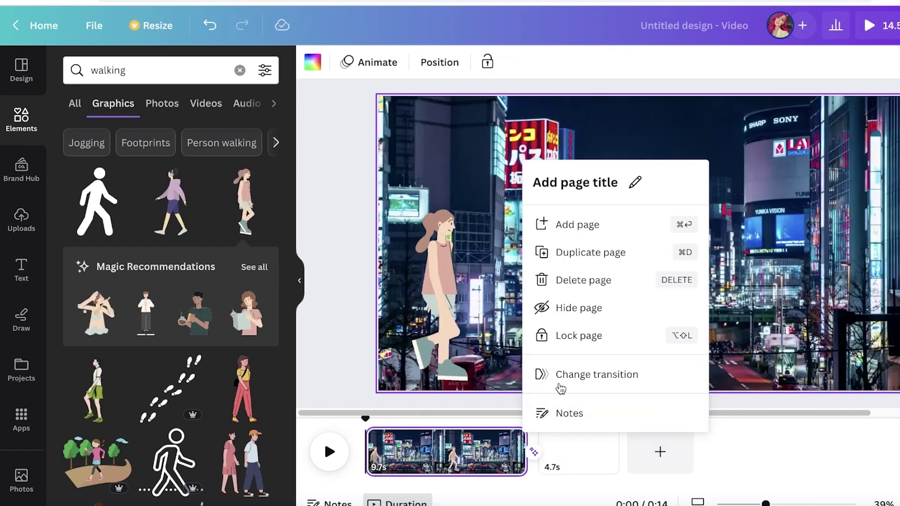
{"action": "left_click", "coordinate": [571, 255]}
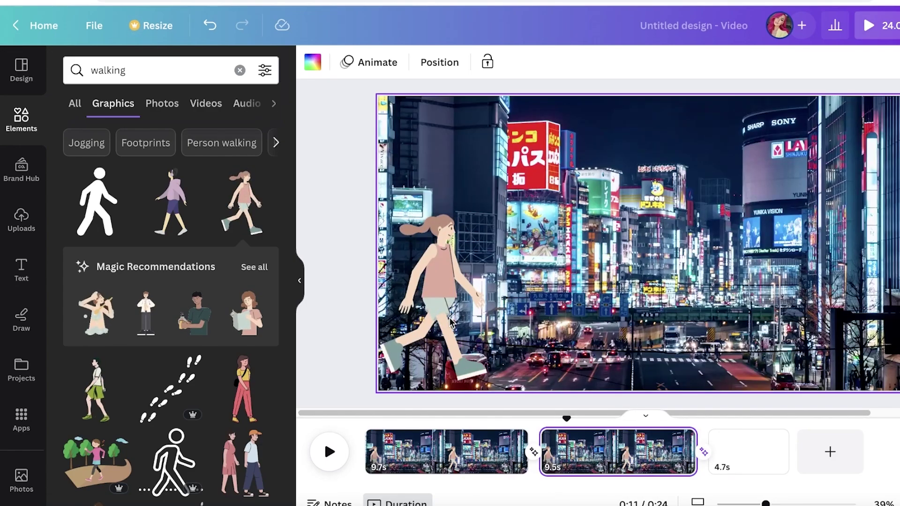
Step: Move the walking girl on the duplicated page farther along the street, below the large red billboard
{"action": "left_click", "coordinate": [441, 308]}
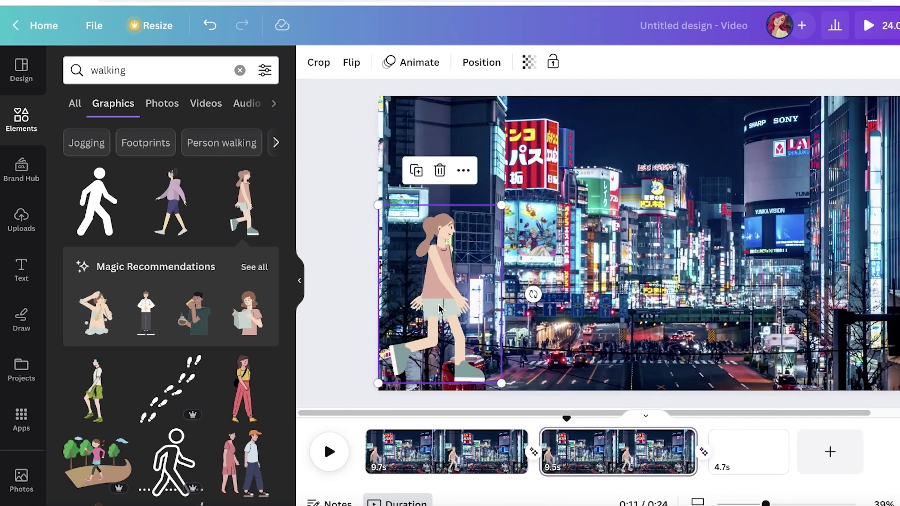
{"action": "left_click_drag", "start_coordinate": [440, 308], "coordinate": [572, 310]}
Step: Shorten the first Tokyo page to 4.4 seconds and the second one to 2.9 seconds
{"action": "left_click", "coordinate": [439, 445]}
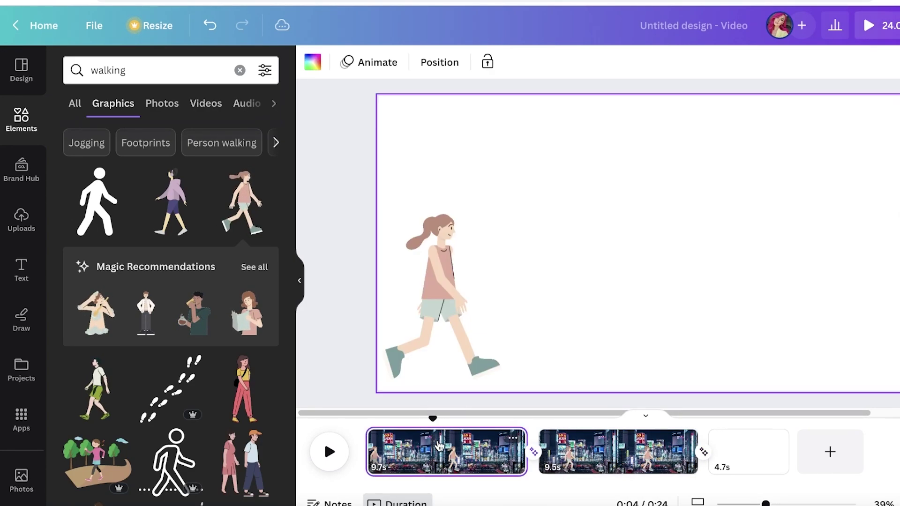
{"action": "left_click_drag", "start_coordinate": [525, 451], "coordinate": [560, 440]}
{"action": "left_click", "coordinate": [464, 441]}
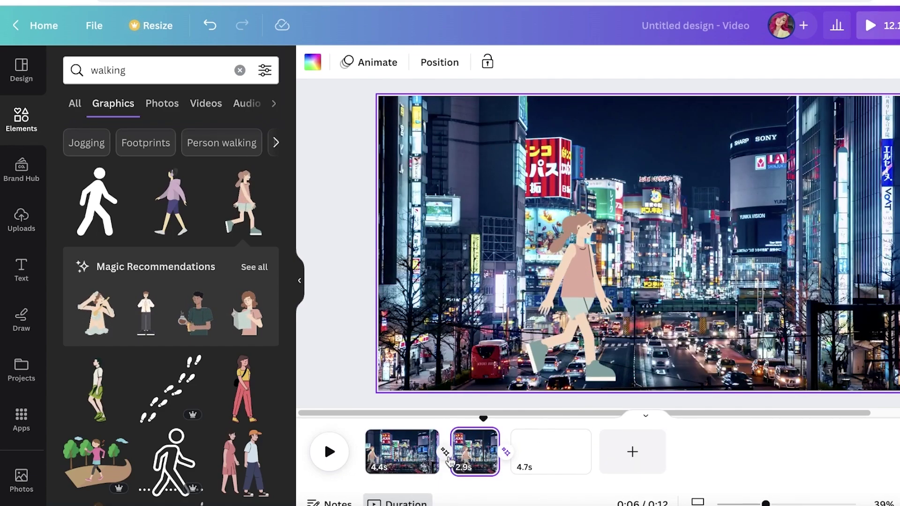
Step: Set the Match & Move transition between the Tokyo pages to 1 second and shorten the first page to 1.5 seconds
{"action": "left_click", "coordinate": [445, 453]}
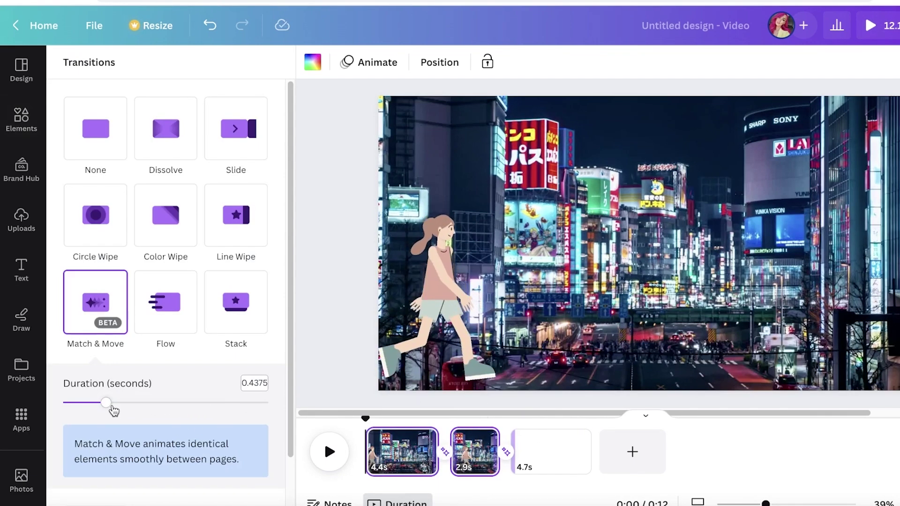
{"action": "left_click_drag", "start_coordinate": [112, 409], "coordinate": [177, 402]}
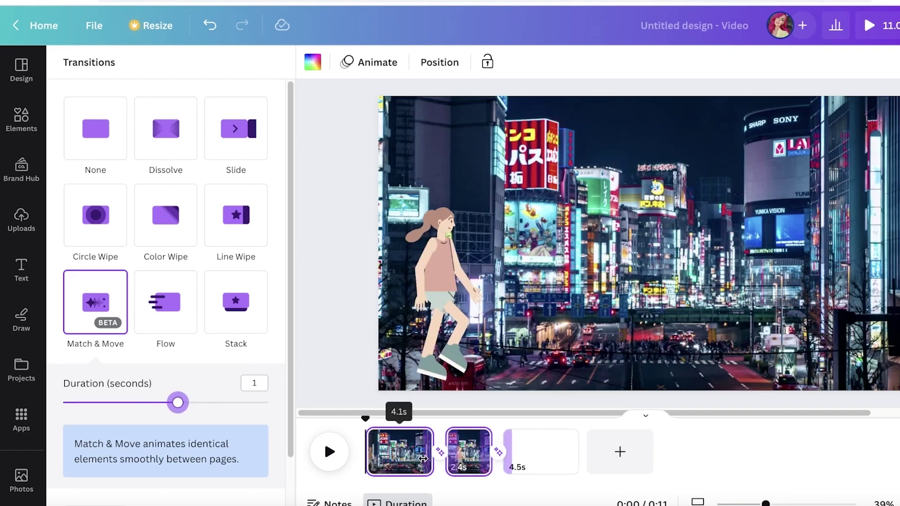
{"action": "left_click_drag", "start_coordinate": [423, 458], "coordinate": [383, 457]}
Step: Play the walking animation from the start, stop the playback, and select the second Tokyo page
{"action": "left_click", "coordinate": [327, 358]}
{"action": "left_click", "coordinate": [334, 454]}
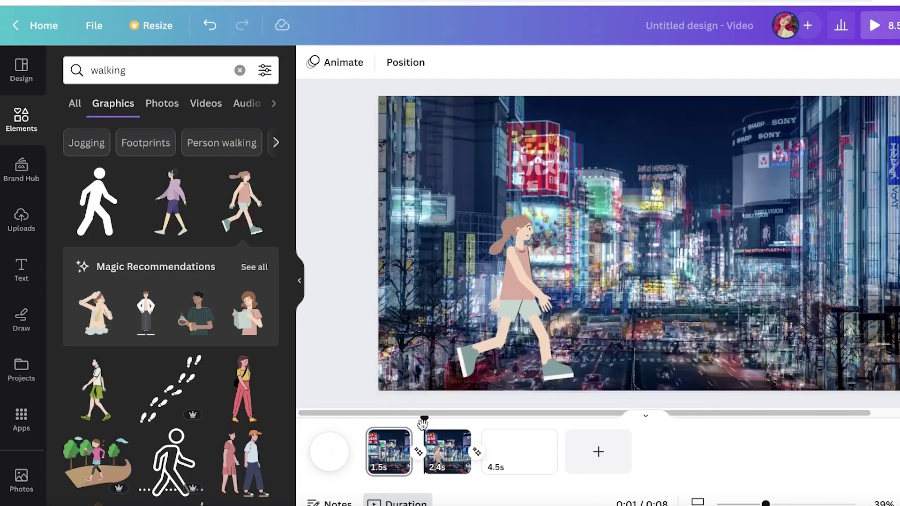
{"action": "left_click", "coordinate": [324, 439]}
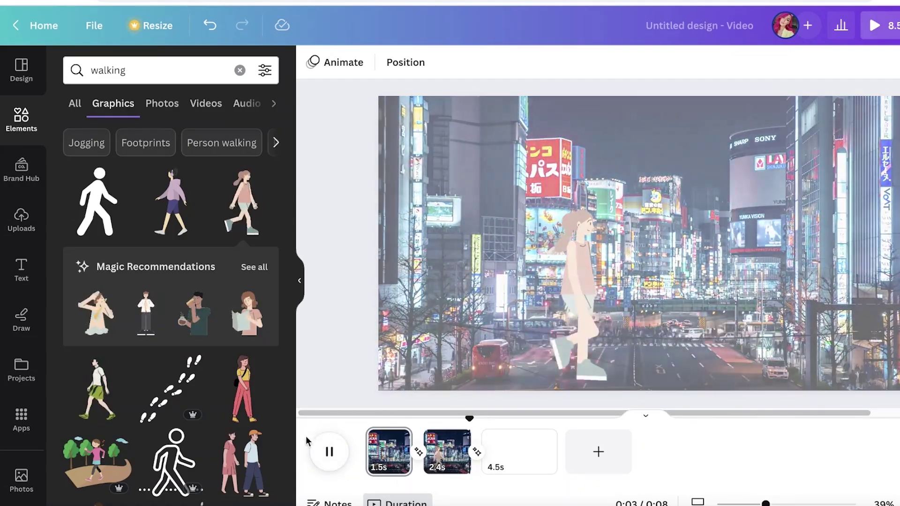
{"action": "left_click", "coordinate": [327, 447]}
{"action": "left_click", "coordinate": [438, 449]}
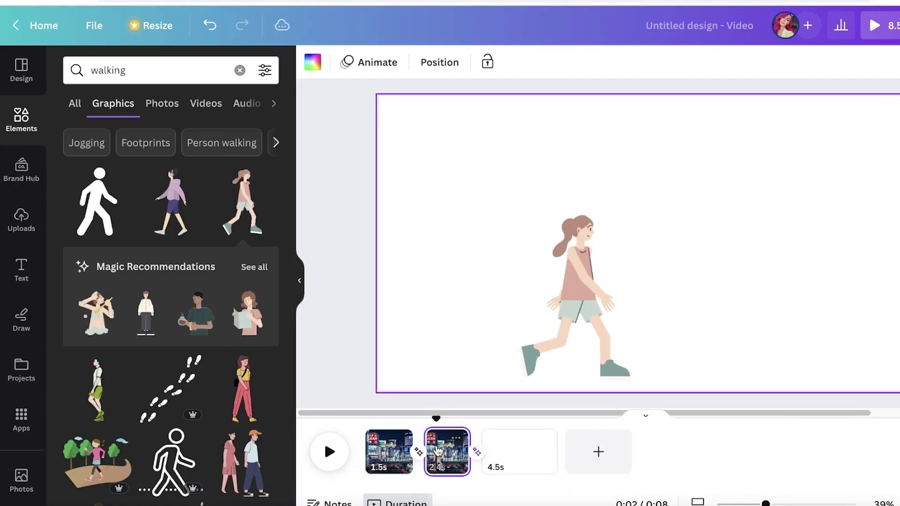